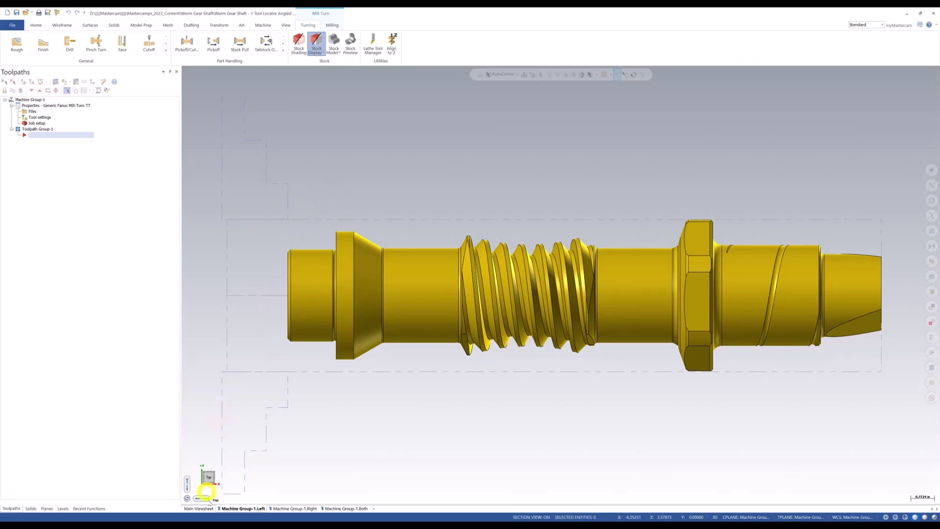
# Bring Mastercam Code Expert's Start Page to the front from the taskbar preview
pyautogui.click(264, 495)
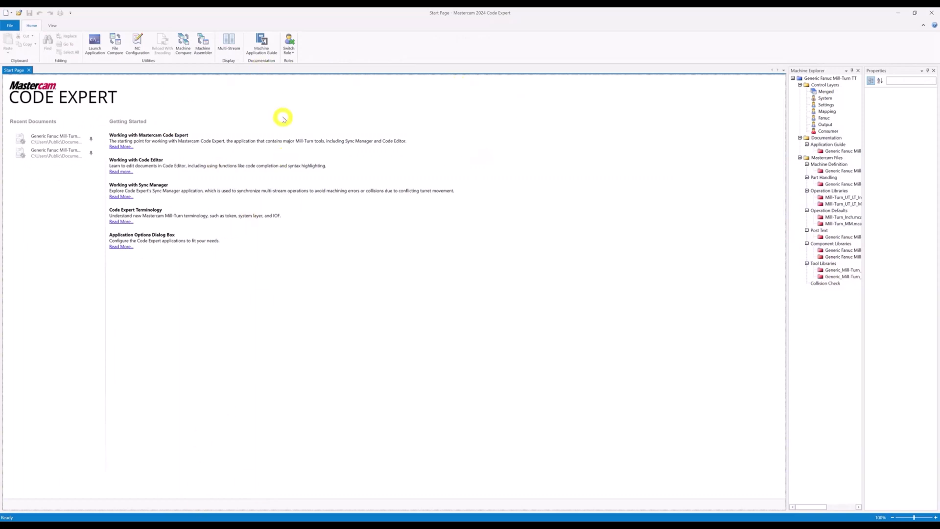
# Widen Machine Explorer, switch to the Consumer role, and open the Generic Fanuc Mill-Turn TT_INCH component library
pyautogui.click(933, 70)
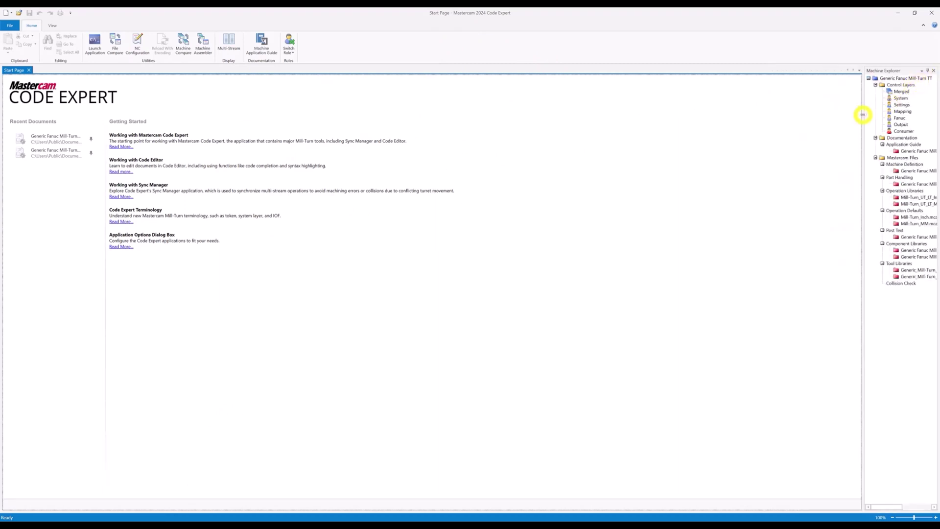
pyautogui.moveTo(862, 115); pyautogui.dragTo(695, 147)
pyautogui.click(293, 50)
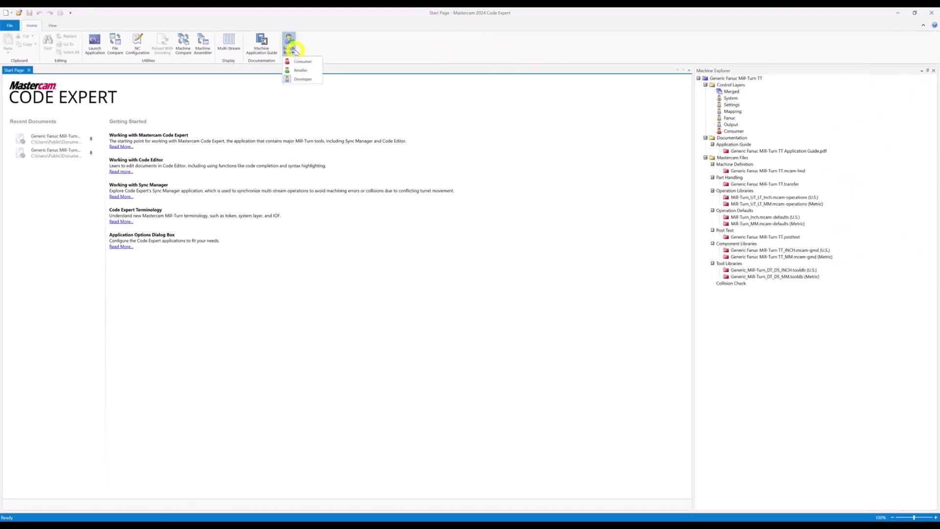
pyautogui.click(302, 61)
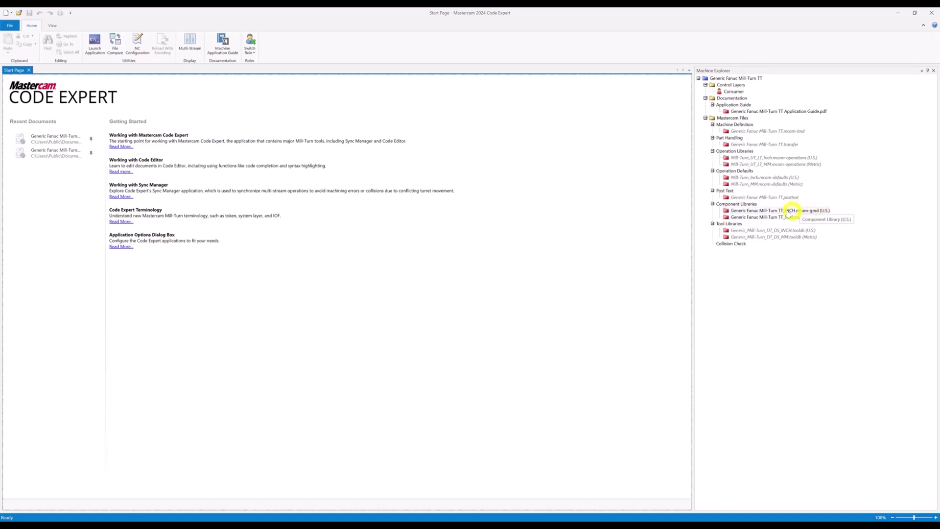
pyautogui.click(783, 212)
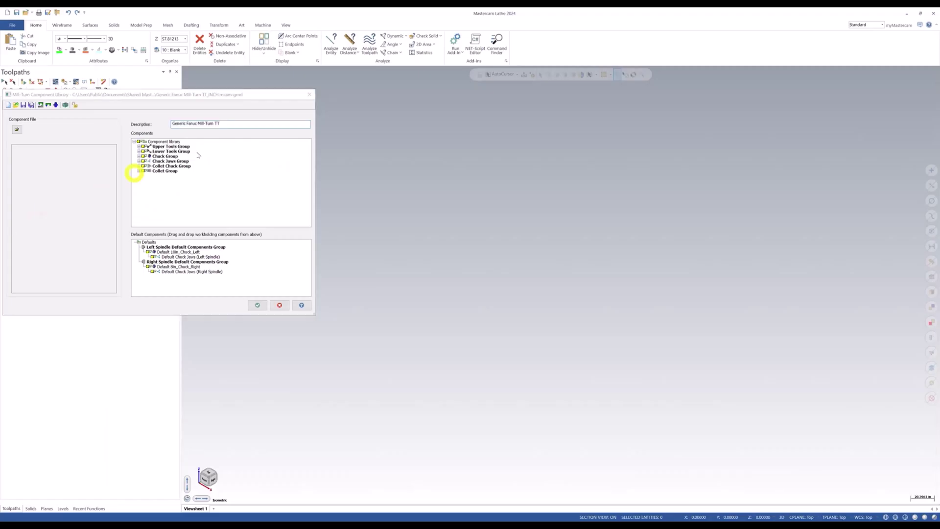
# Close the reviewed component library with OK and start a File > Merge
pyautogui.moveTo(207, 97); pyautogui.dragTo(347, 106)
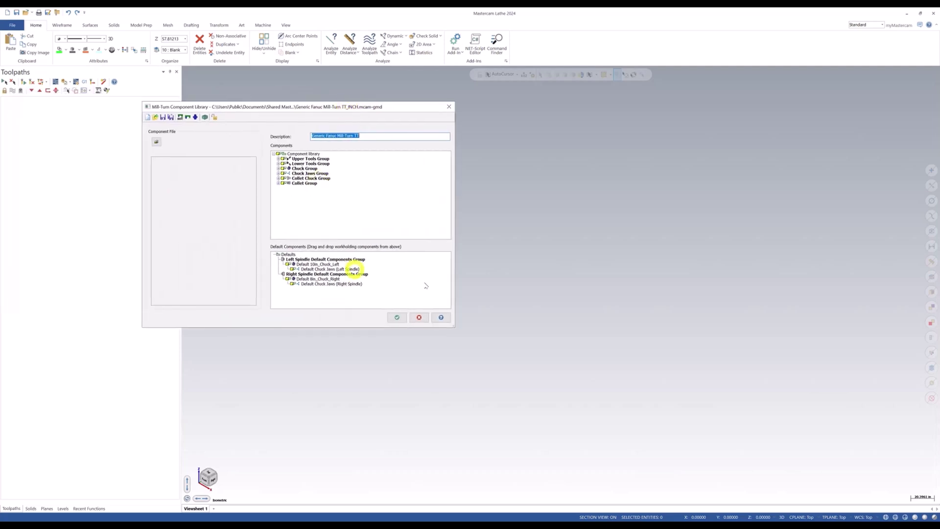
pyautogui.click(398, 317)
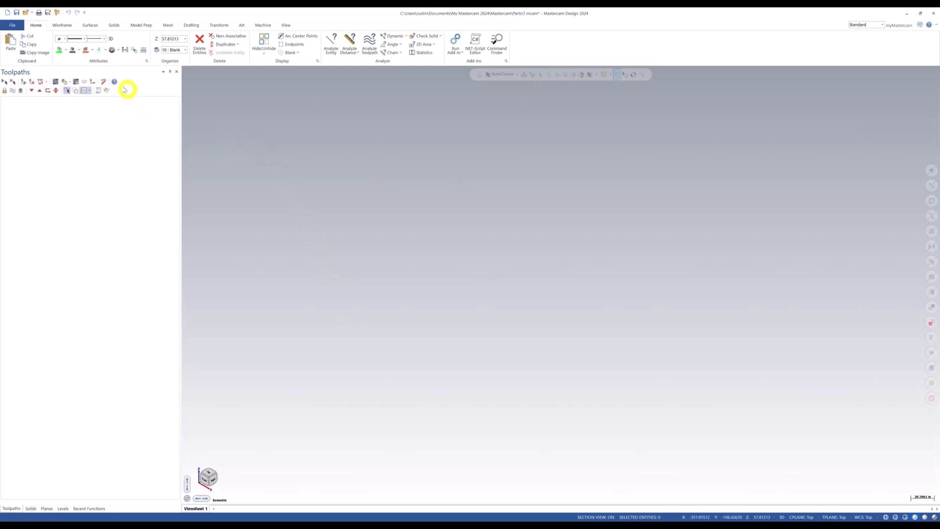
pyautogui.click(12, 25)
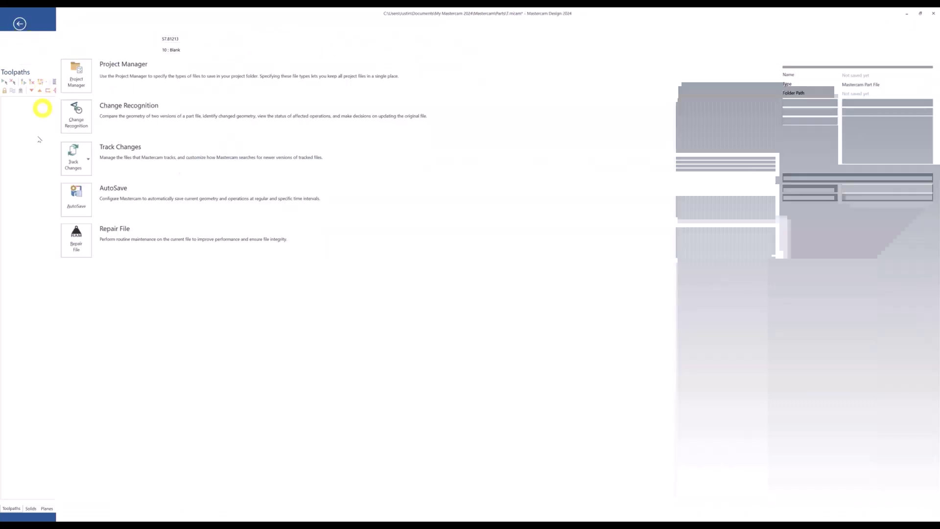
pyautogui.click(22, 98)
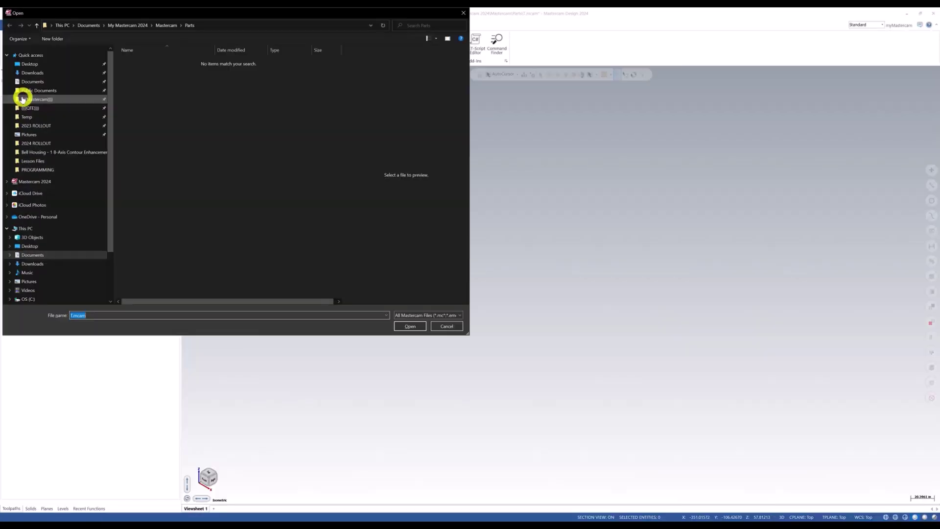
# Browse Mastercamps_2023_Content > Worm Gear Shaft > angled head folder and choose Upper Aggregate Locator Solid.mcam
pyautogui.click(52, 100)
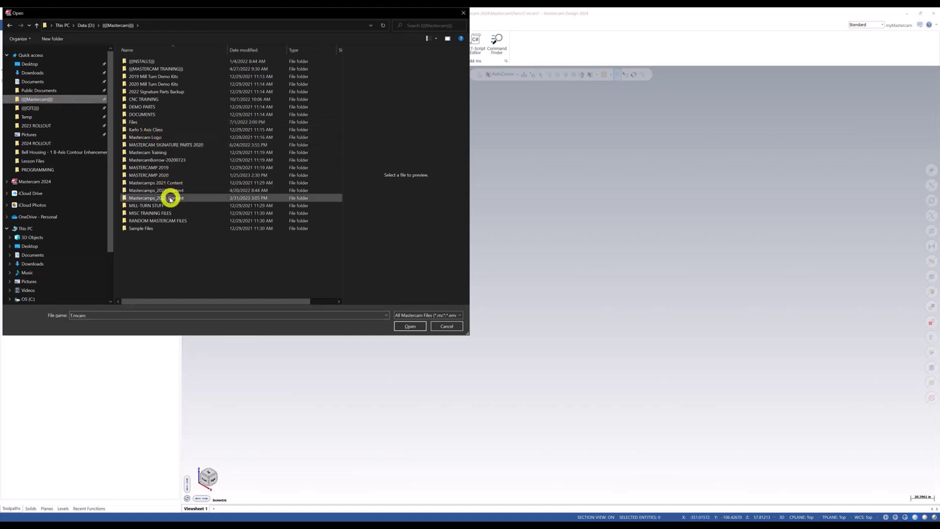
pyautogui.doubleClick(171, 199)
pyautogui.doubleClick(147, 203)
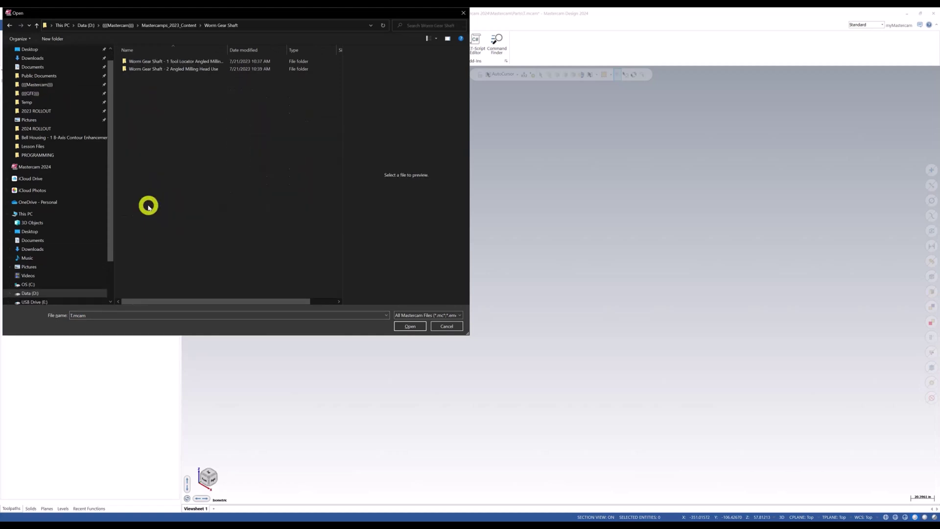
pyautogui.doubleClick(195, 62)
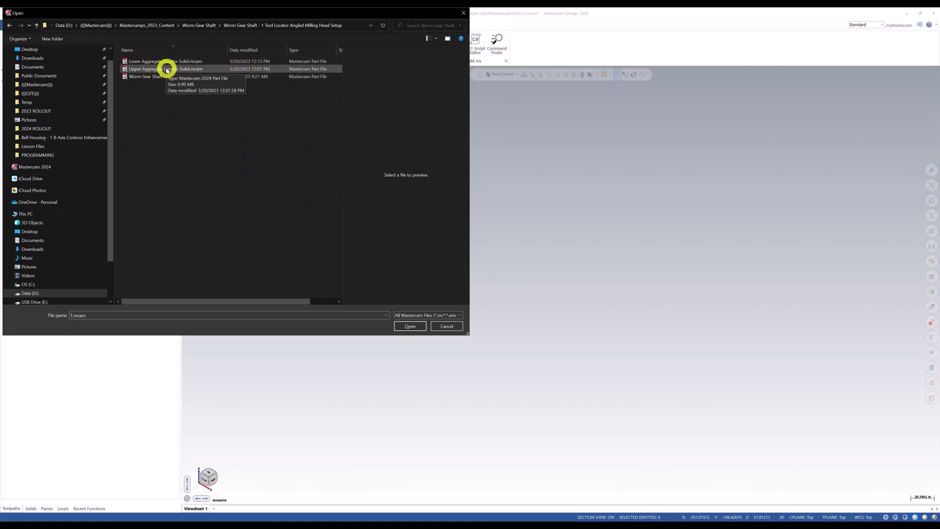
pyautogui.click(166, 69)
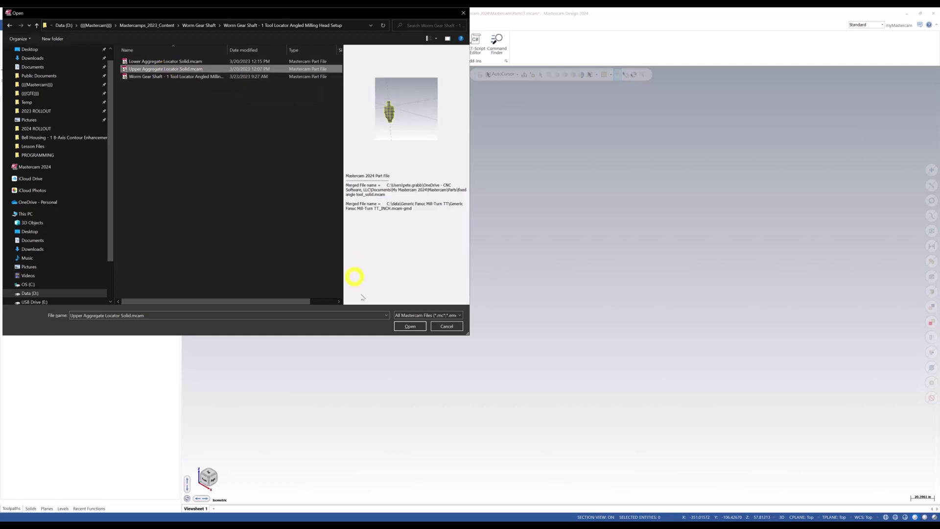
# Merge the locator file with its levels offset by 2000
pyautogui.click(409, 327)
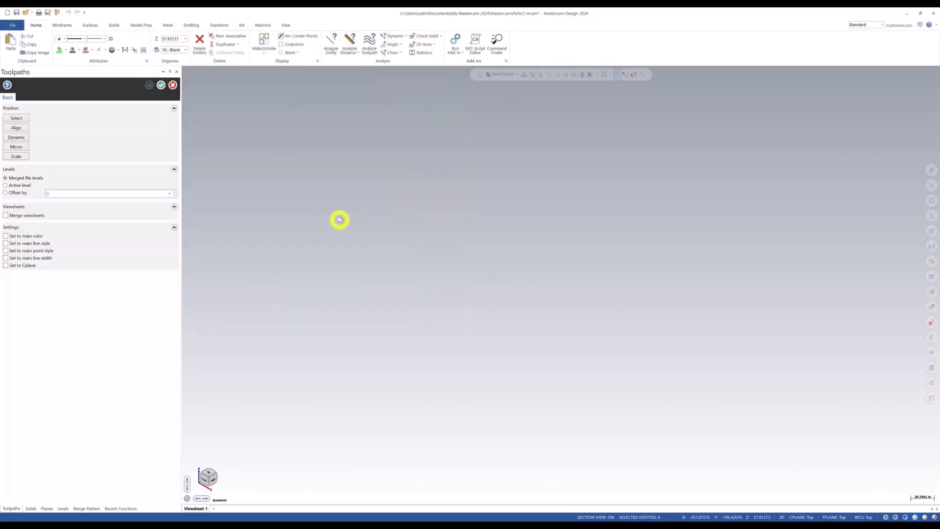
pyautogui.scroll(8, 557, 293)
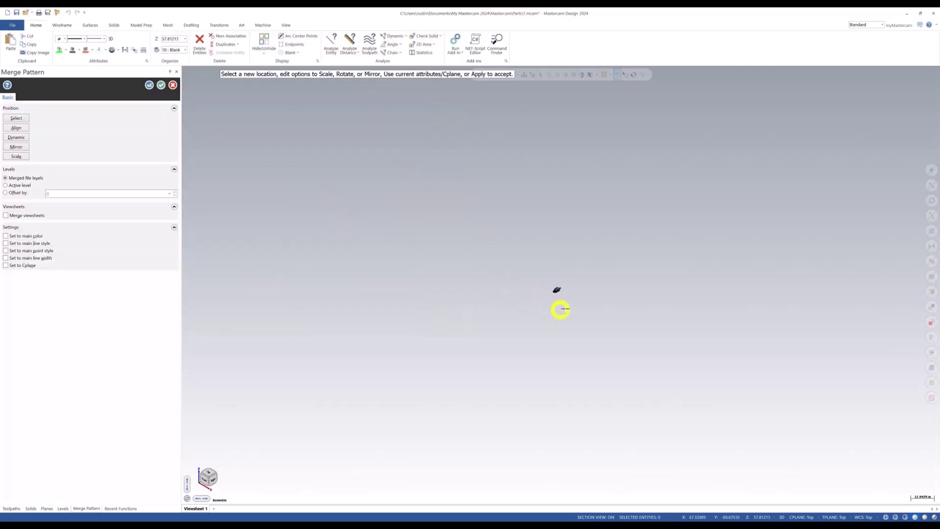
pyautogui.scroll(5, 544, 289)
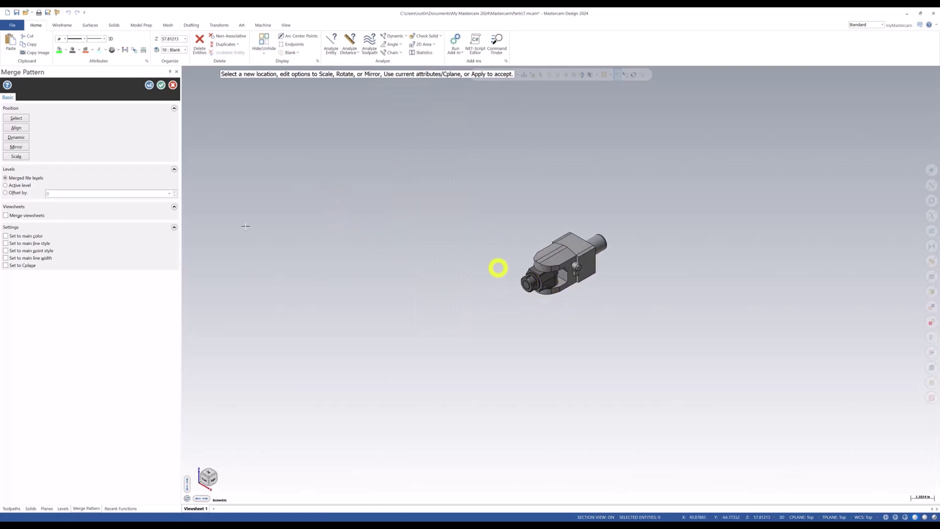
pyautogui.click(20, 192)
pyautogui.write('2000')
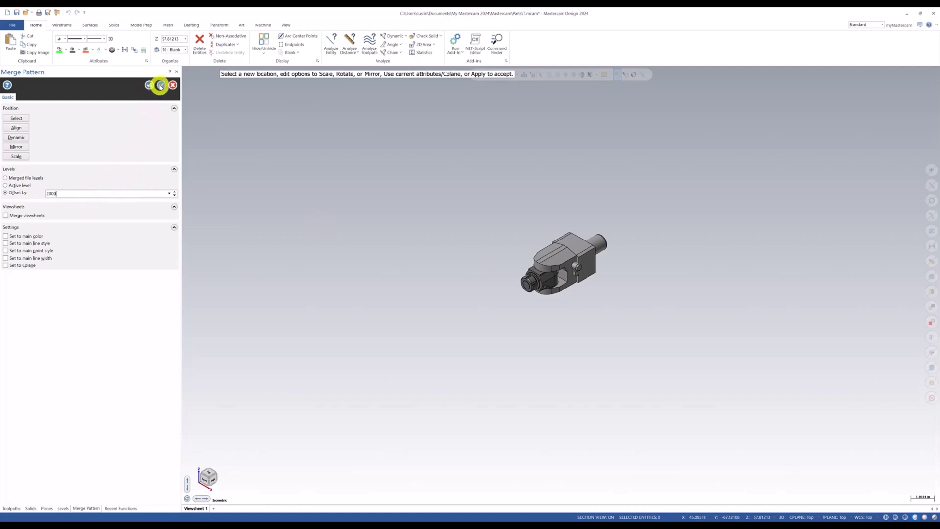
# Check the merged head from Top view and its underside, then accept the Merge Pattern
pyautogui.rightClick(314, 162)
pyautogui.click(314, 157)
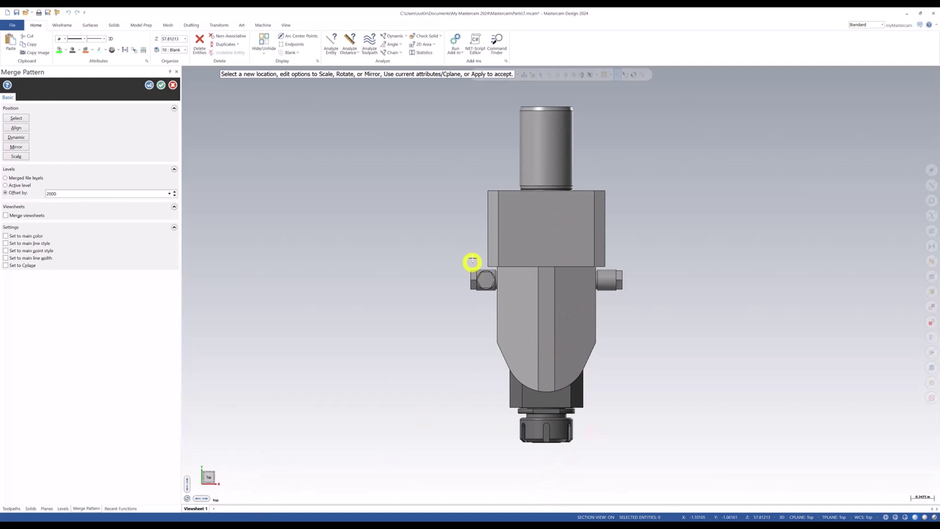
pyautogui.moveTo(474, 262); pyautogui.dragTo(500, 440, button='middle')
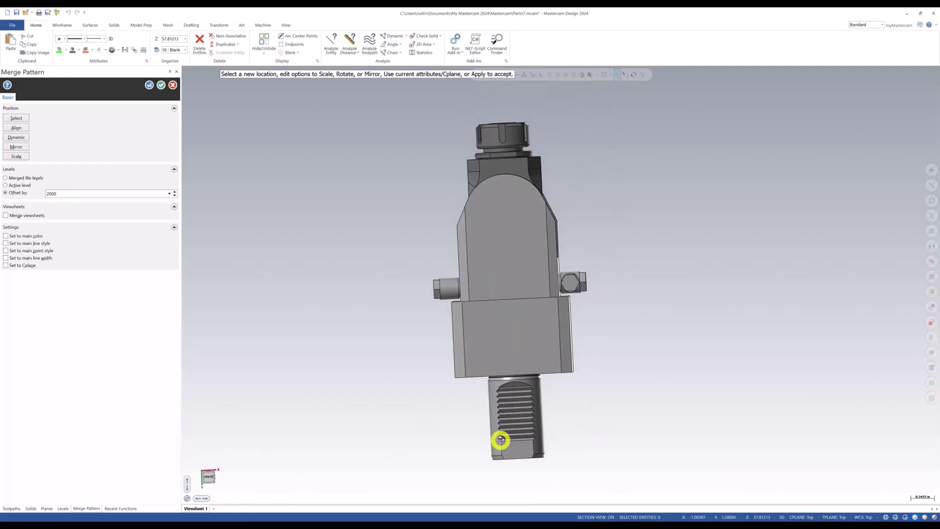
pyautogui.rightClick(376, 284)
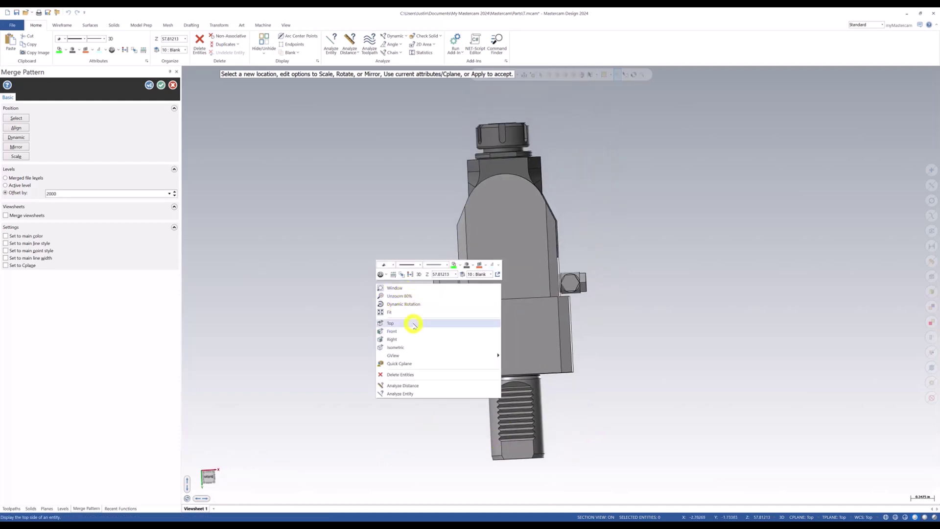
pyautogui.click(404, 319)
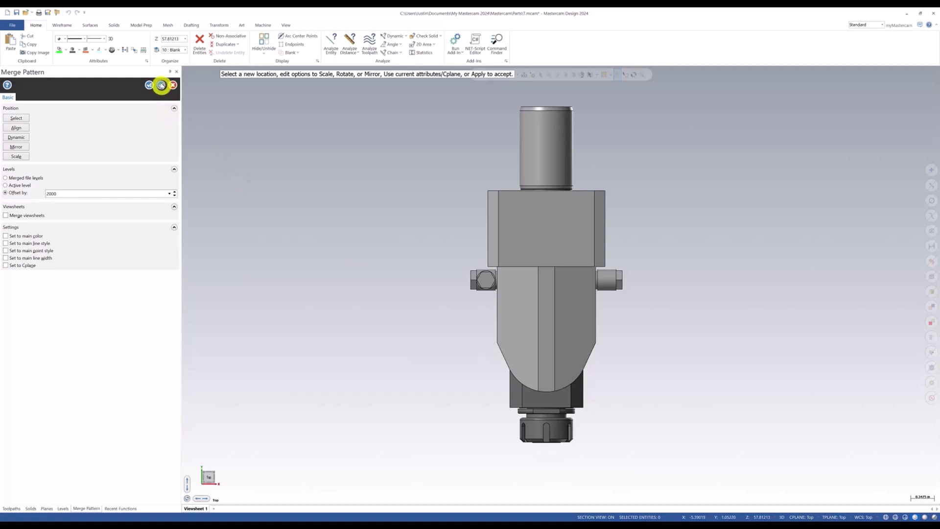
pyautogui.click(161, 85)
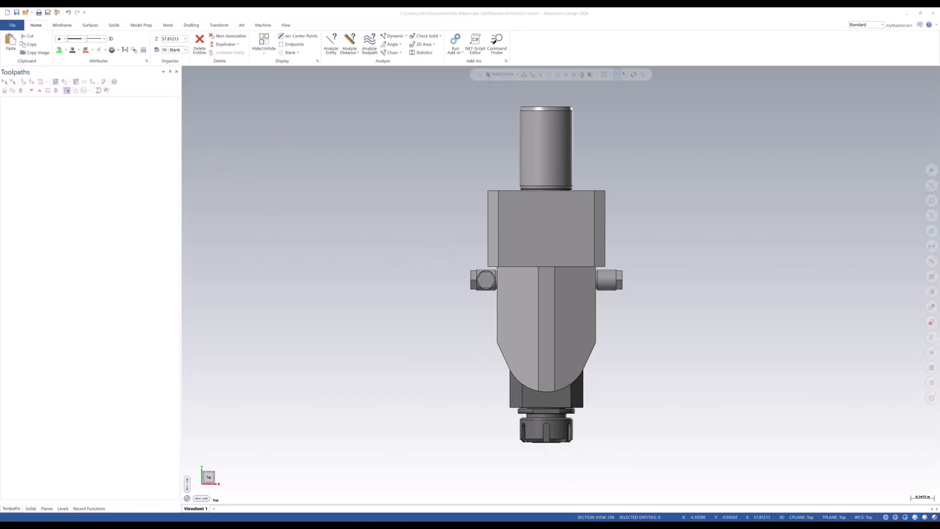
# Open the Machine Definition component manager and expand all of the Upper Tools Group
pyautogui.click(264, 25)
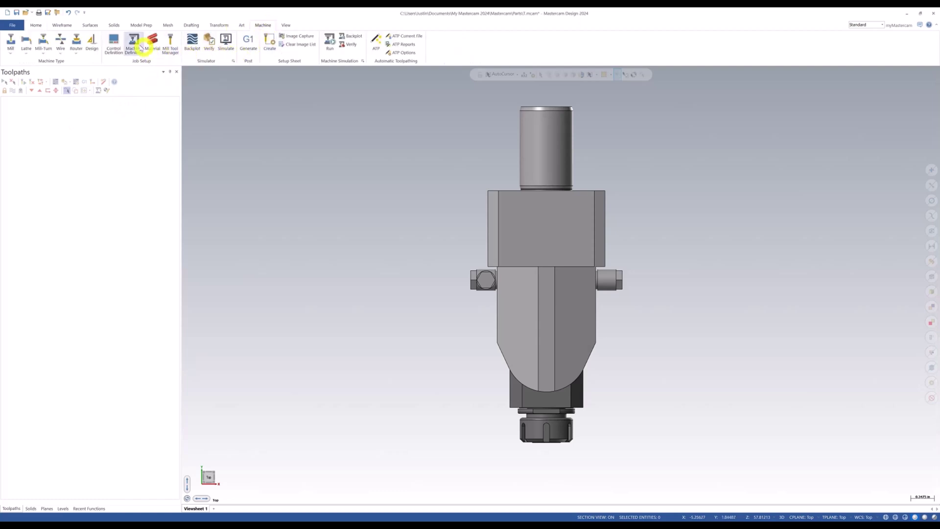
pyautogui.click(137, 45)
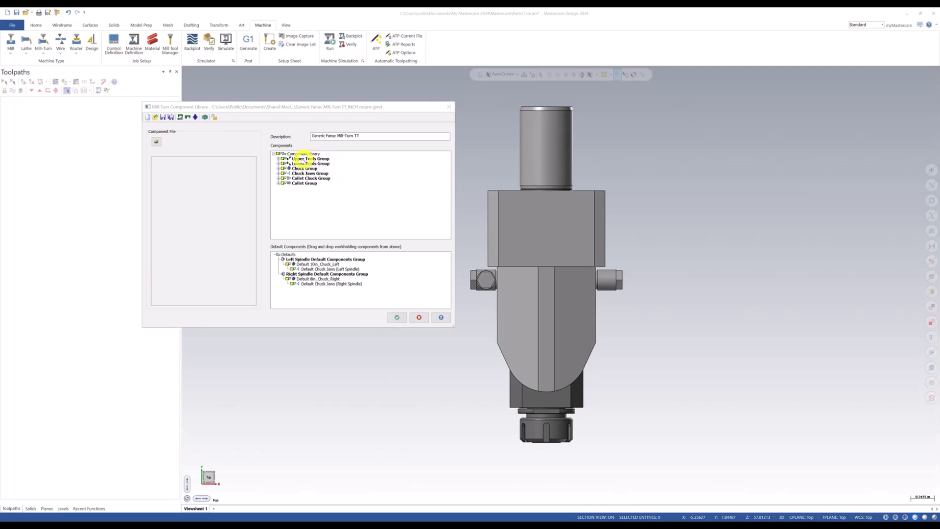
pyautogui.rightClick(303, 159)
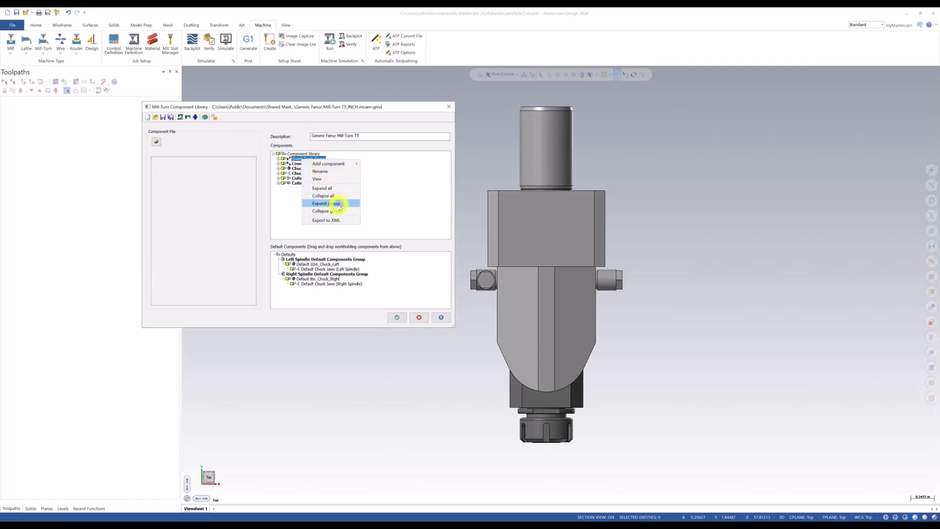
pyautogui.click(339, 205)
pyautogui.scroll(-5, 378, 205)
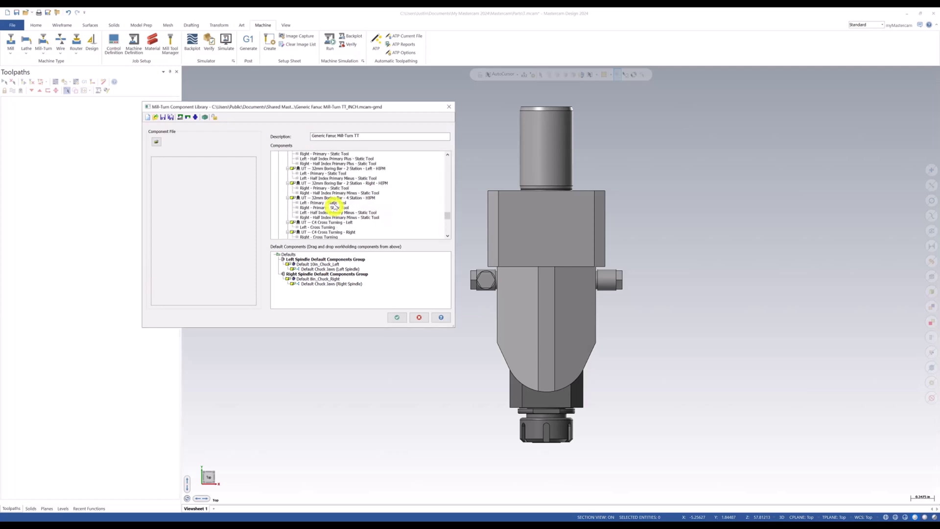
pyautogui.scroll(10, 336, 198)
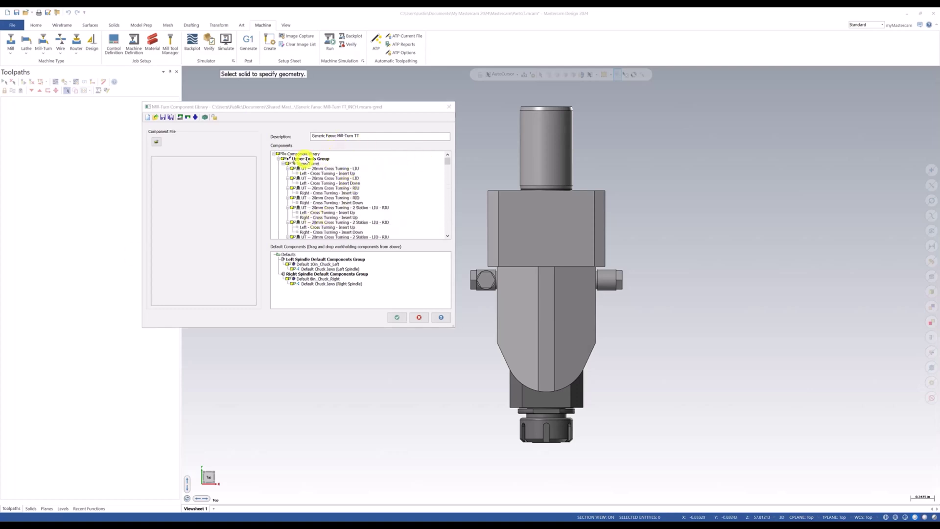
# Add a Milling tool locator component under the Upper Turret
pyautogui.rightClick(302, 163)
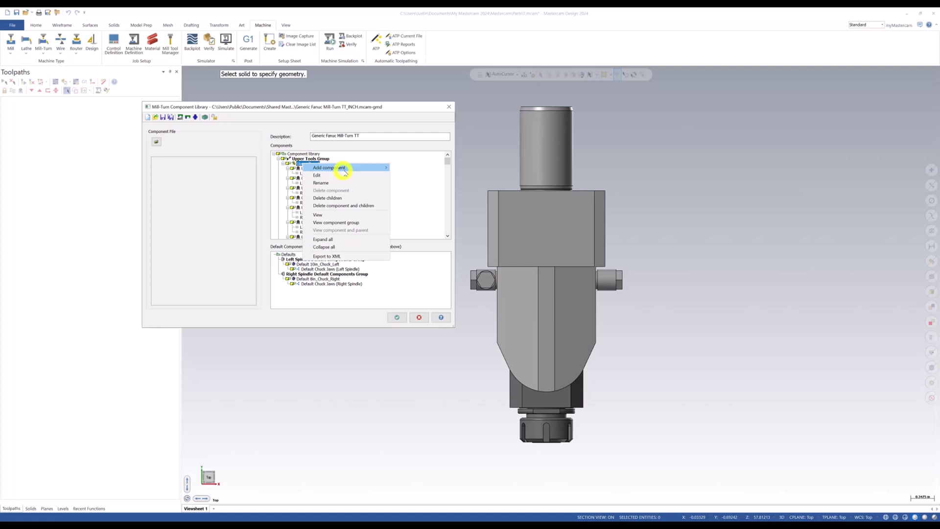
pyautogui.moveTo(344, 169)
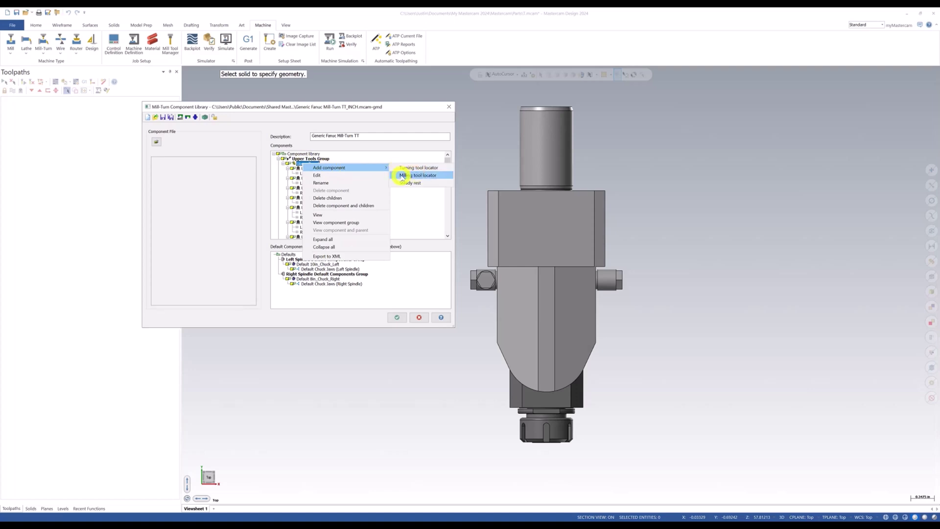
pyautogui.click(426, 176)
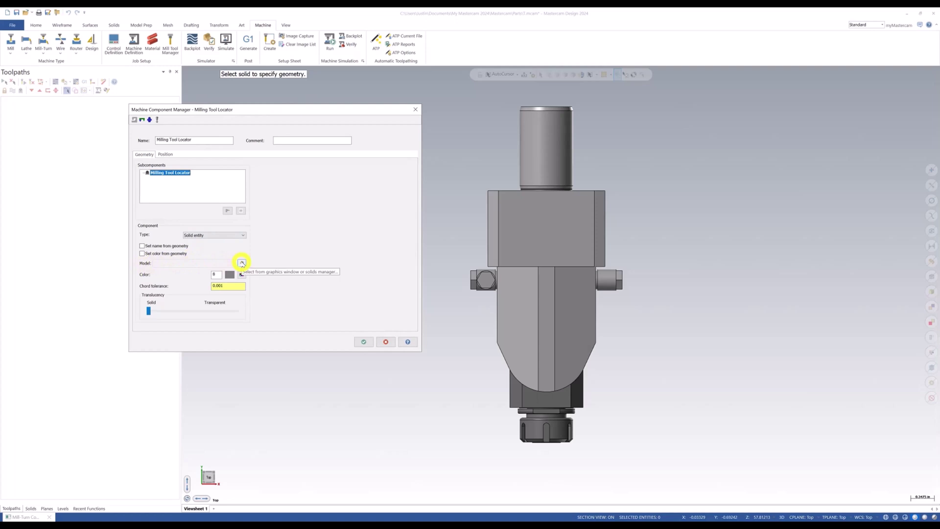
# Pick the locator solid from the graphics for the Milling Tool Locator component
pyautogui.click(242, 263)
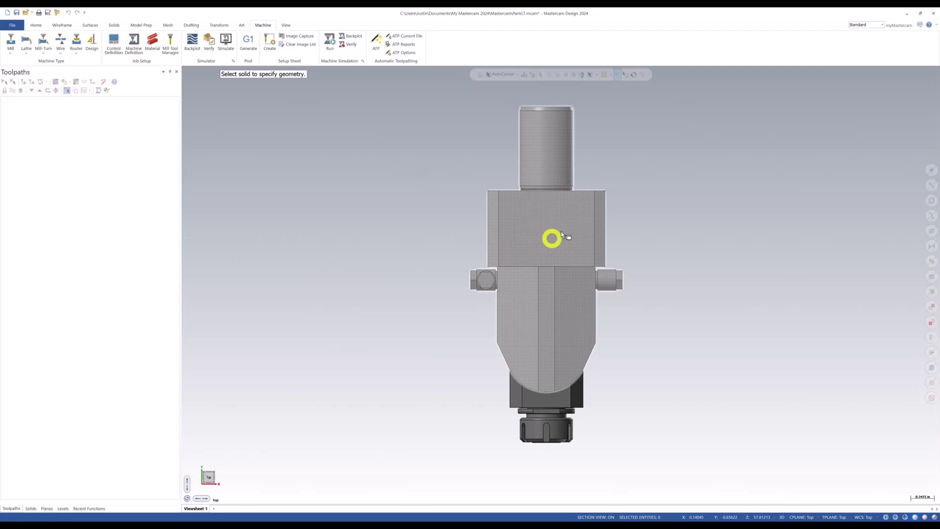
pyautogui.moveTo(544, 240)
pyautogui.mouseDown(button='middle')
pyautogui.moveTo(530, 237)
pyautogui.moveTo(541, 230)
pyautogui.mouseUp(button='middle')
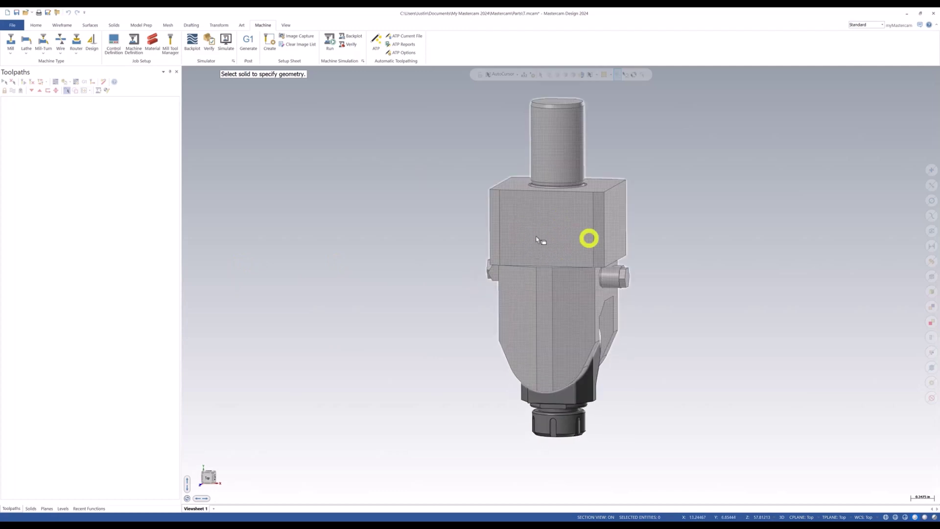
pyautogui.click(569, 259)
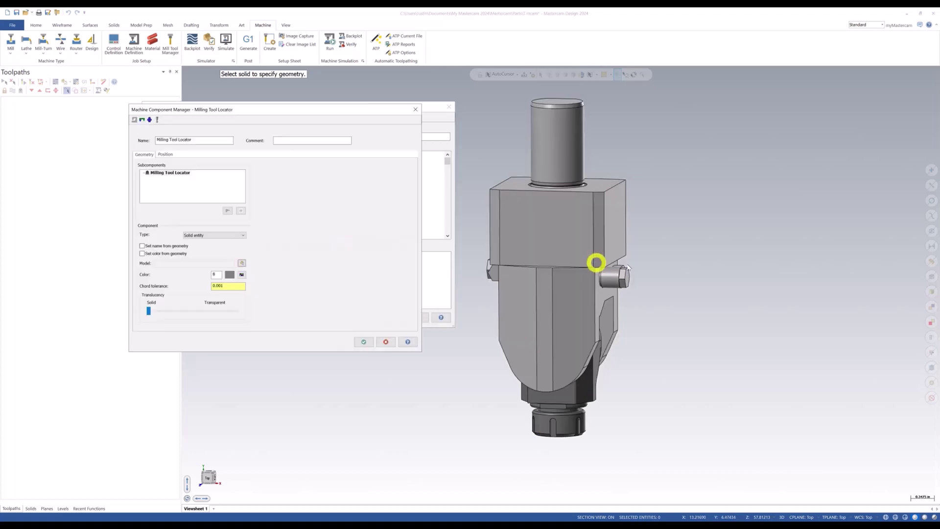
# Add a barrel subcomponent with Station 1 to the locator and name it Barrel
pyautogui.rightClick(175, 172)
pyautogui.moveTo(198, 177)
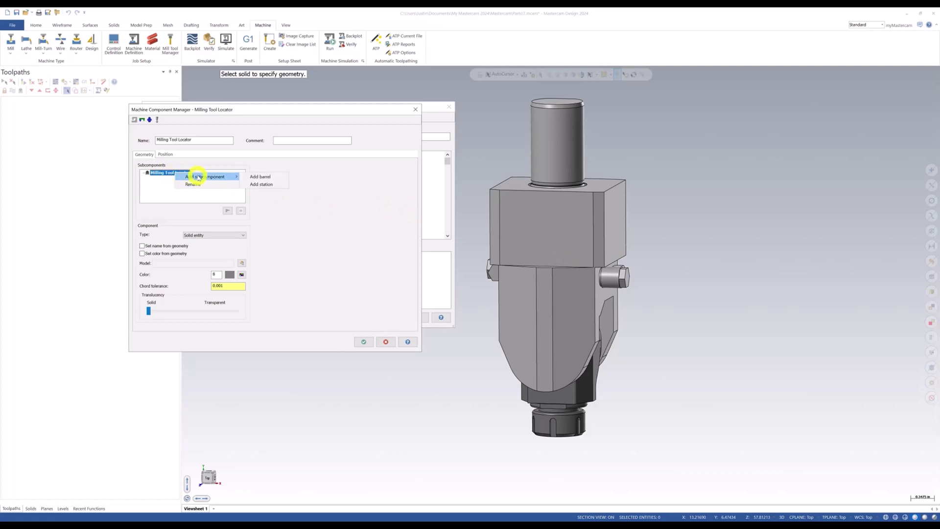
pyautogui.click(260, 176)
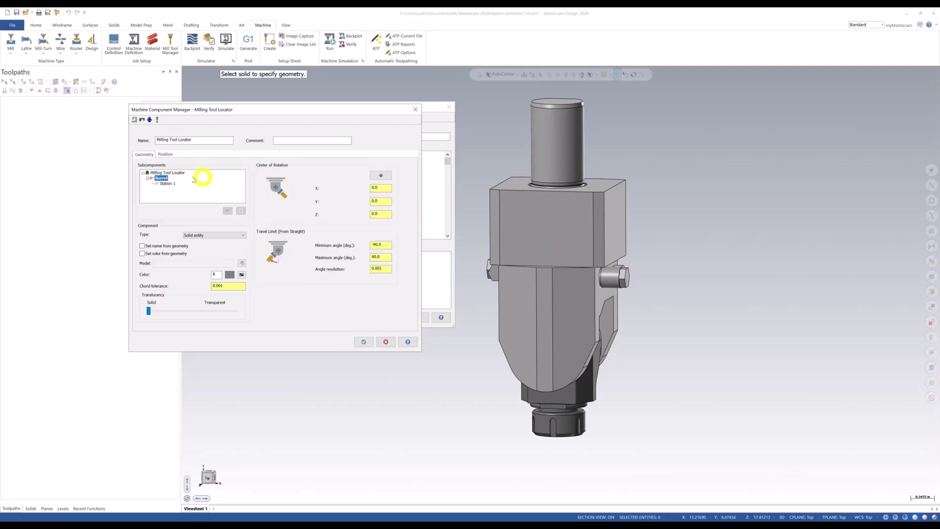
pyautogui.click(163, 179)
pyautogui.press('Return')
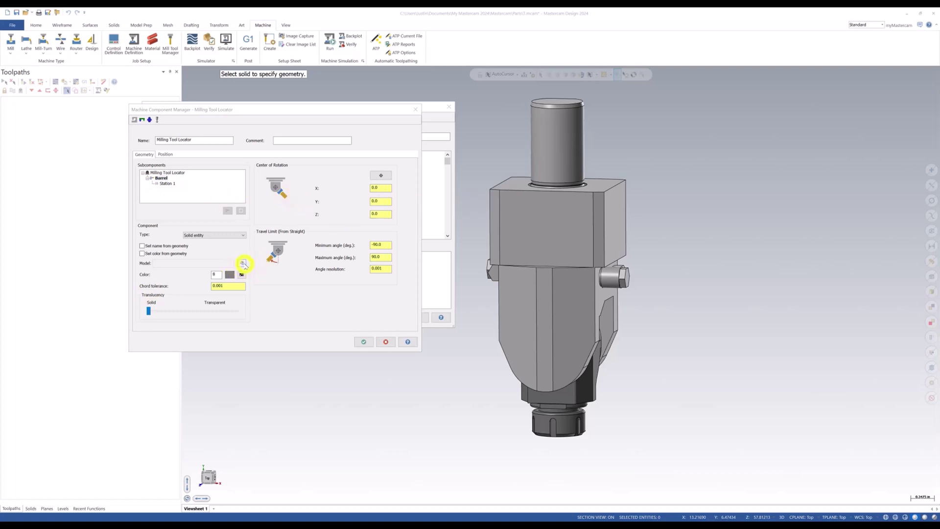
# Assign the head's lower solid to the Barrel and snap its rotation centre to the arc centre (X 0, Y -2.362205, Z 0.541339)
pyautogui.click(244, 264)
pyautogui.click(561, 406)
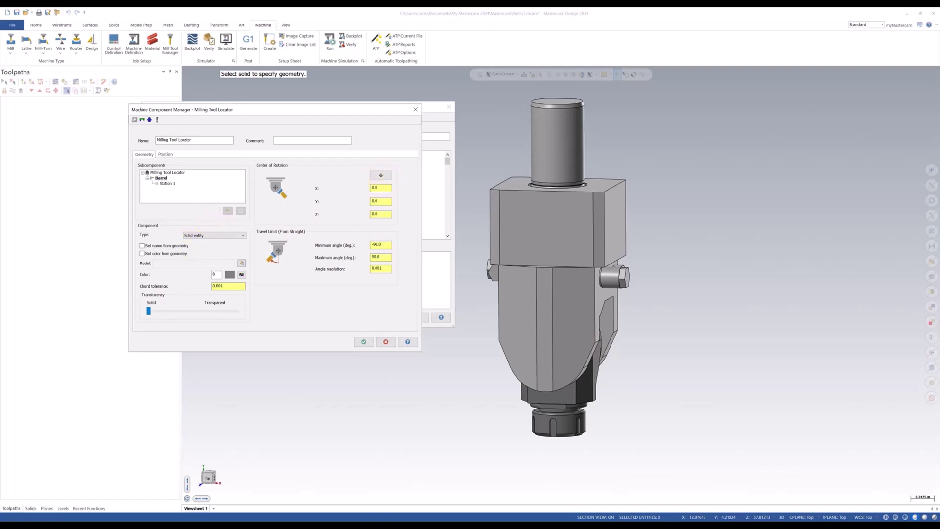
pyautogui.click(382, 176)
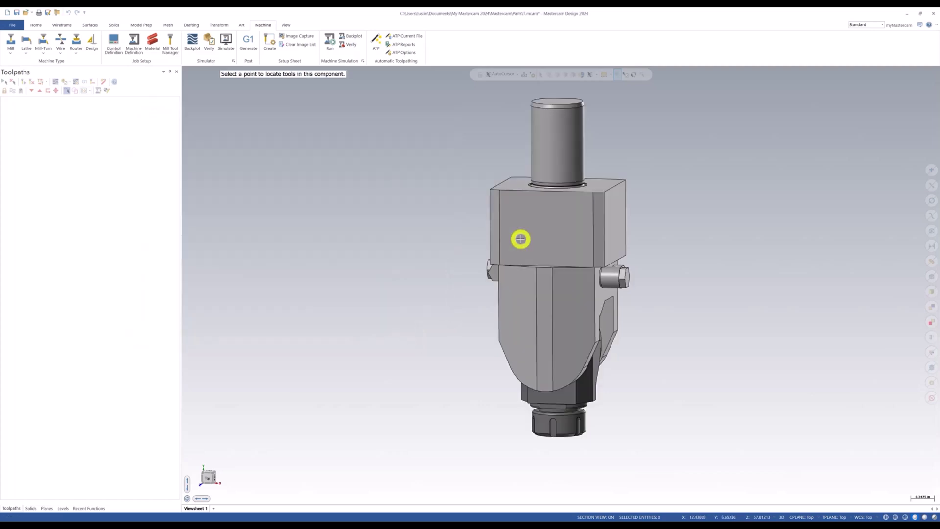
pyautogui.moveTo(522, 241); pyautogui.dragTo(656, 330, button='middle')
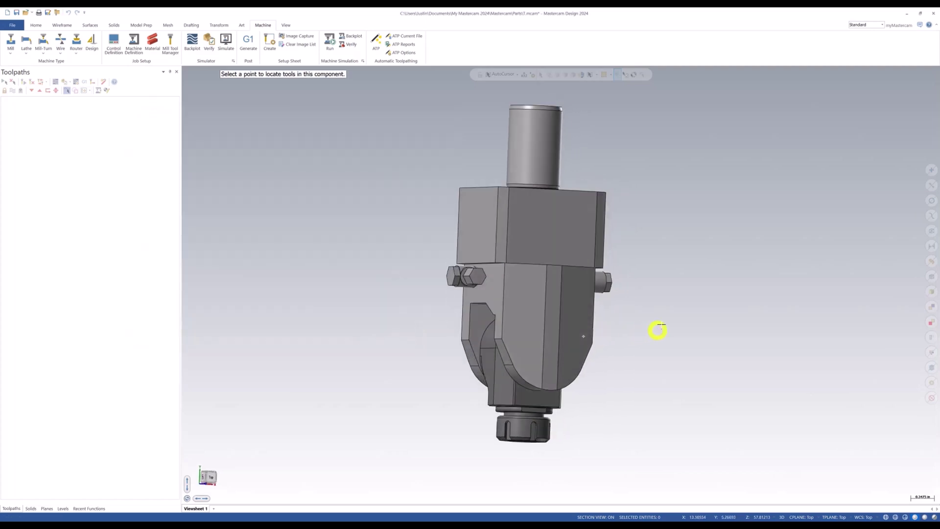
pyautogui.scroll(2, 521, 384)
pyautogui.moveTo(521, 384); pyautogui.dragTo(527, 338, button='middle')
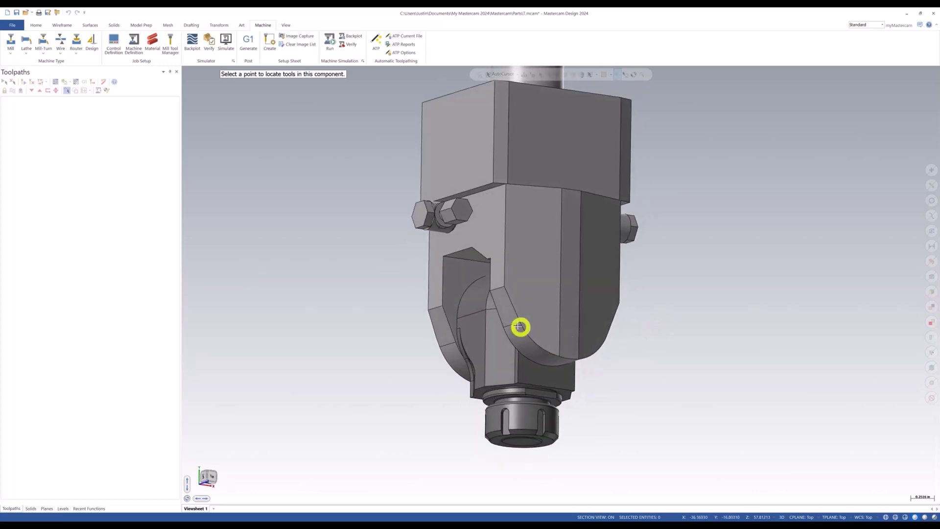
pyautogui.click(528, 358)
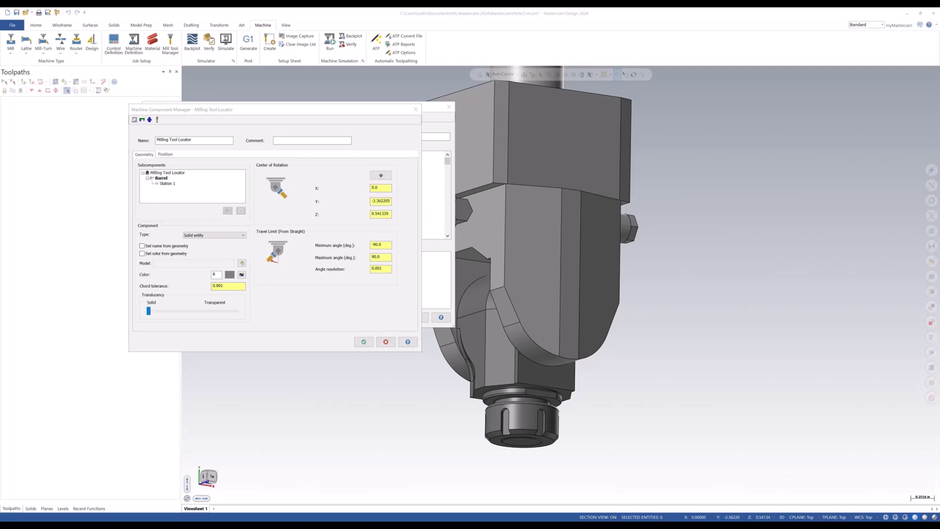
# Set Station 1's tilt angle to From operation and keep Primary as the uses index
pyautogui.click(168, 184)
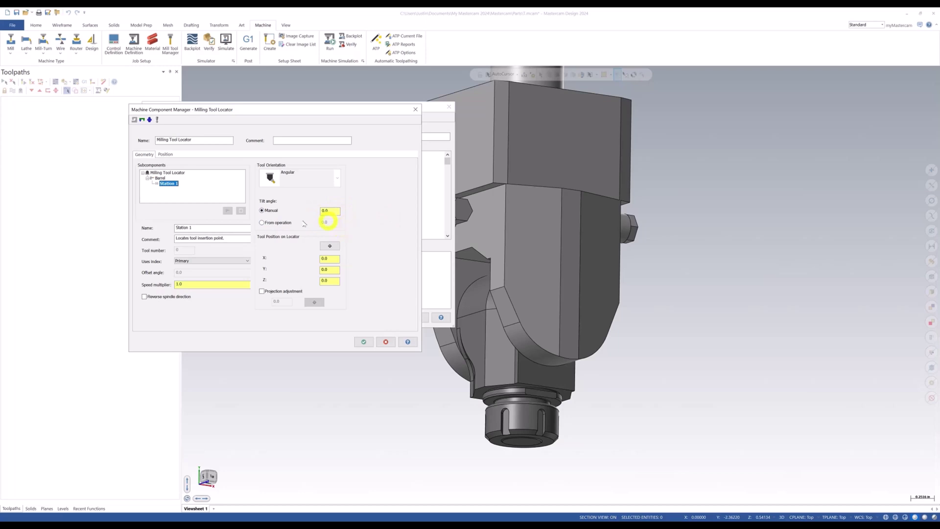
pyautogui.click(273, 223)
pyautogui.click(210, 261)
pyautogui.click(210, 261)
pyautogui.click(204, 262)
pyautogui.click(210, 262)
pyautogui.press('Tab')
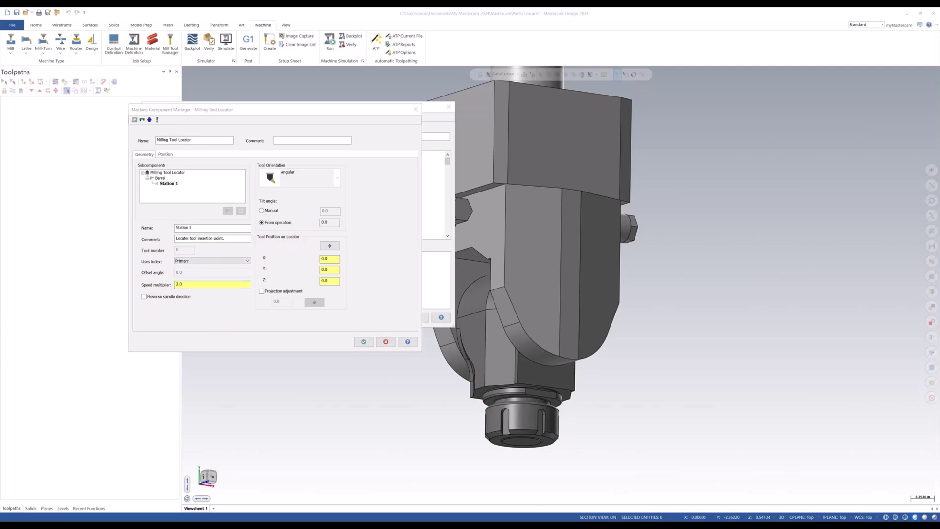
pyautogui.click(363, 341)
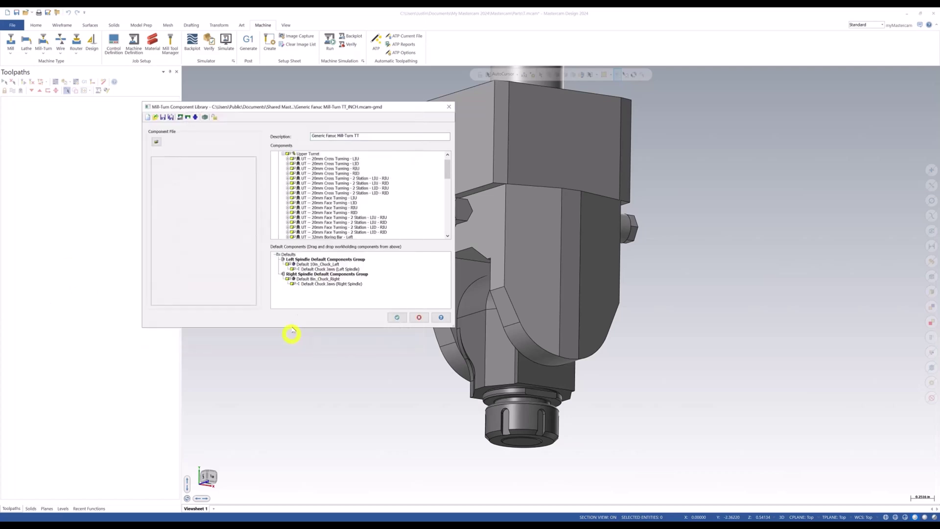
pyautogui.scroll(-5, 361, 205)
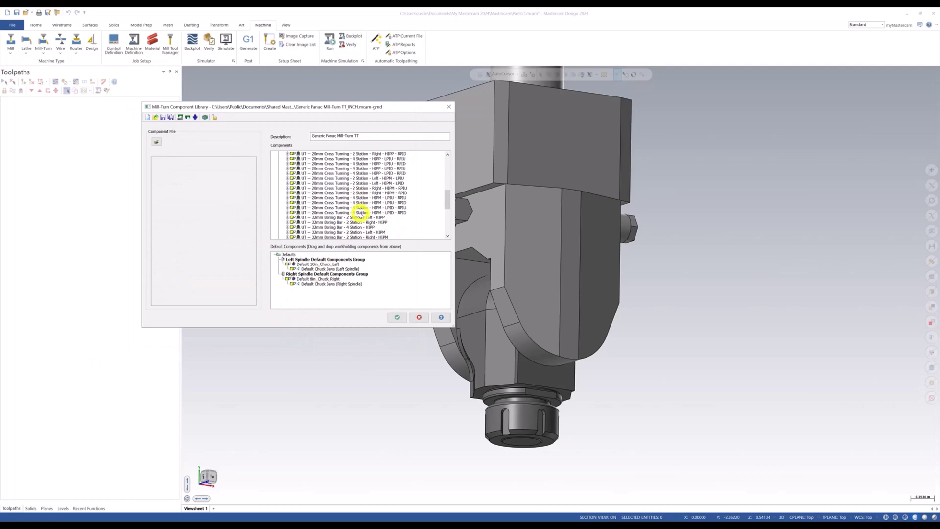
pyautogui.scroll(-6, 361, 212)
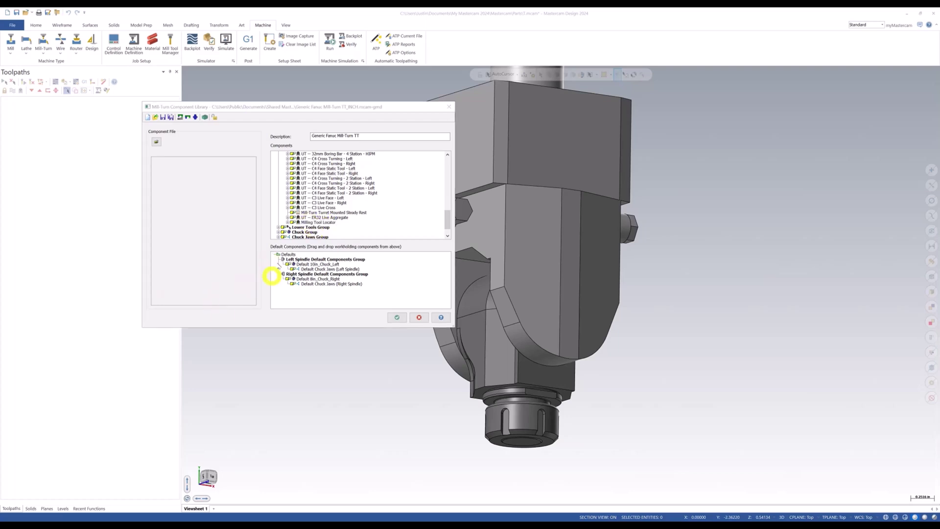
pyautogui.rightClick(315, 222)
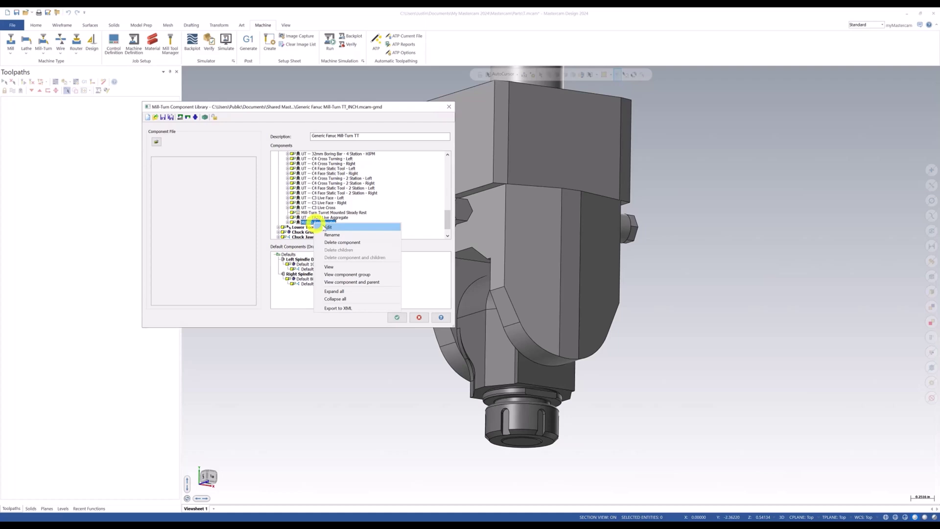
pyautogui.click(363, 275)
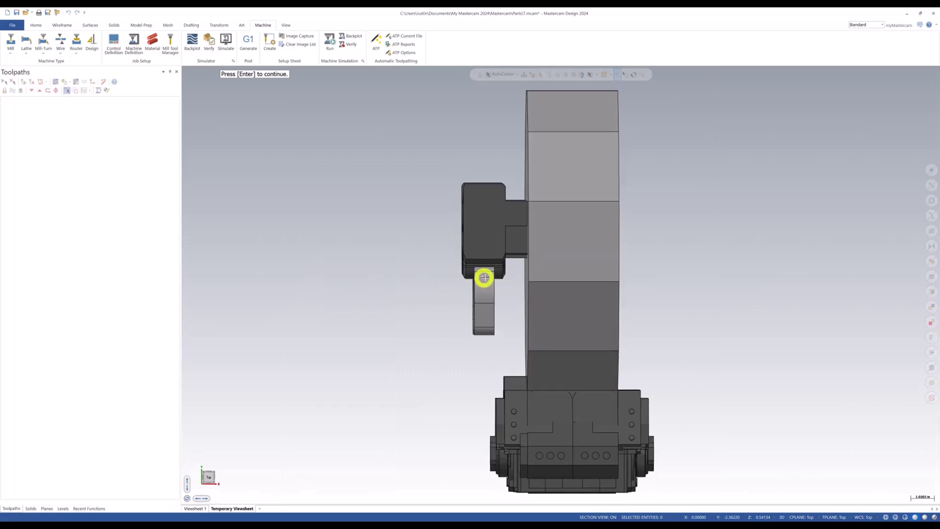
pyautogui.moveTo(485, 277); pyautogui.dragTo(540, 281, button='middle')
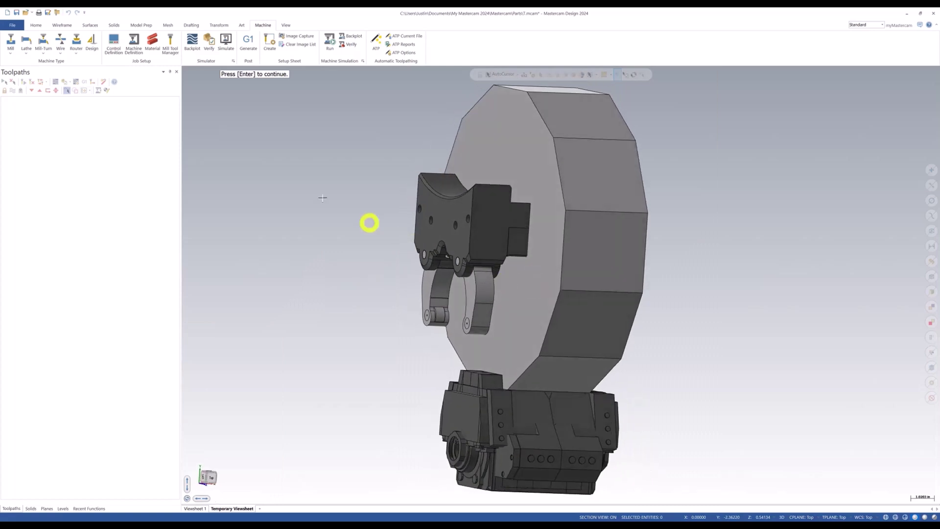
pyautogui.press('Return')
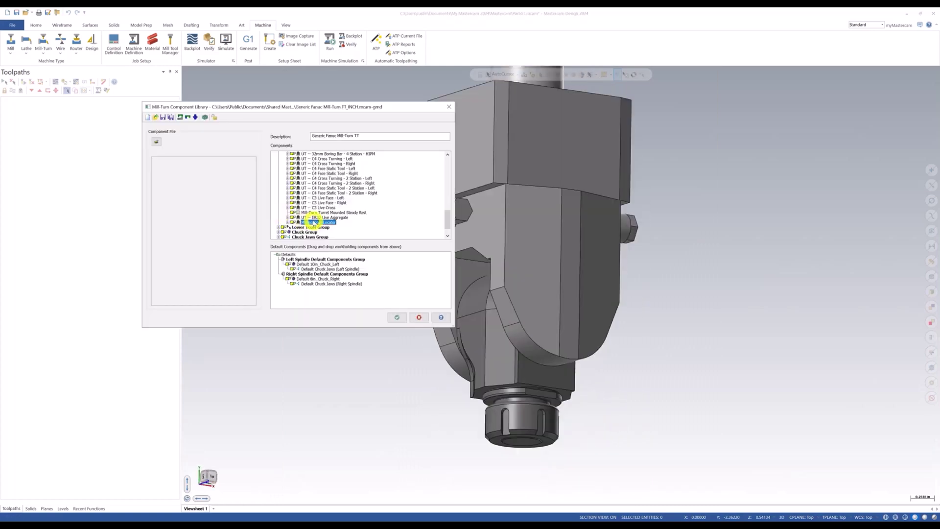
pyautogui.rightClick(317, 223)
pyautogui.click(362, 260)
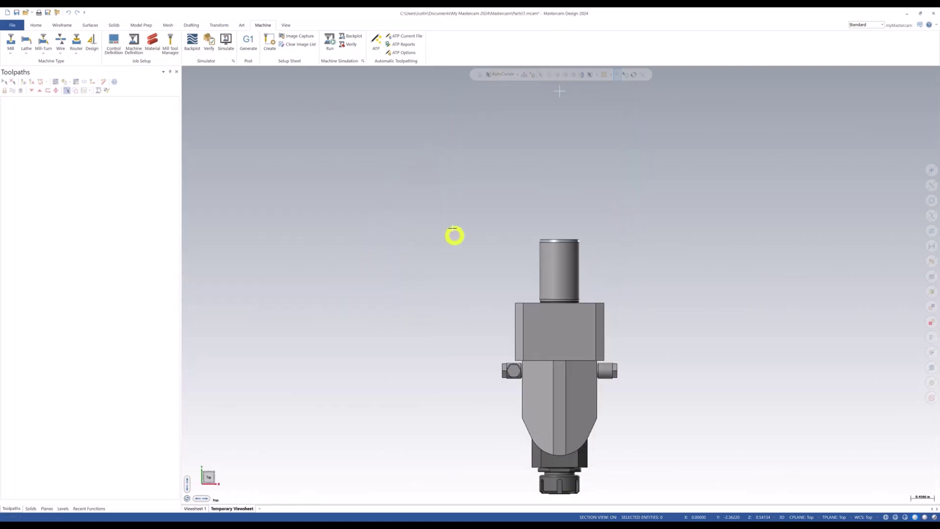
pyautogui.press('Return')
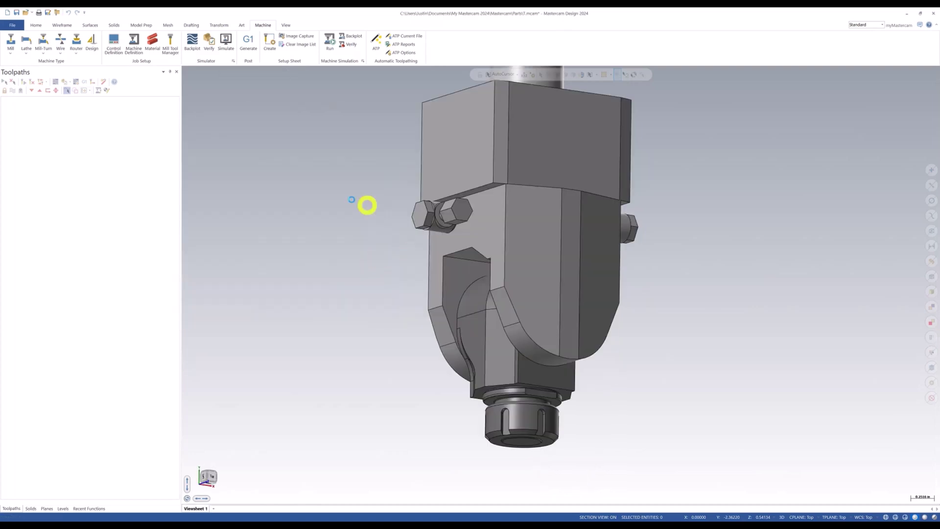
pyautogui.rightClick(325, 222)
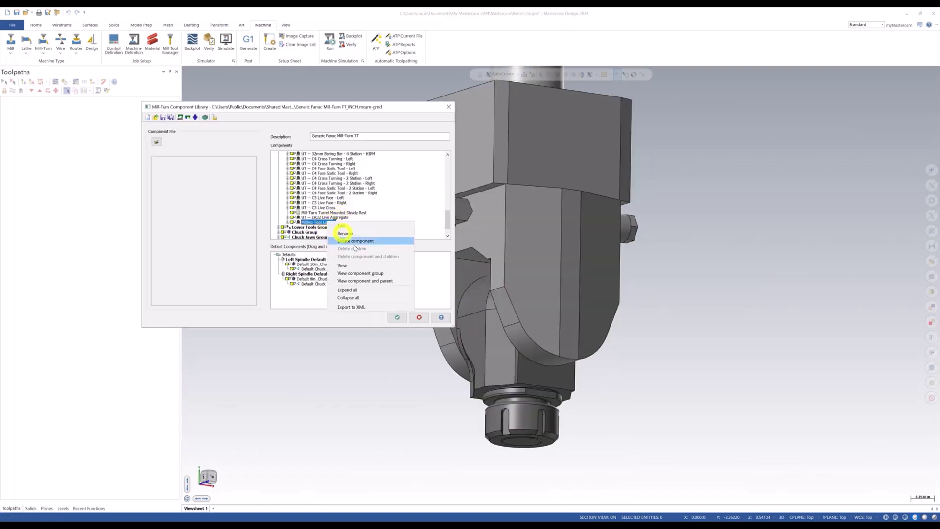
pyautogui.click(364, 280)
pyautogui.moveTo(494, 322)
pyautogui.mouseDown(button='middle')
pyautogui.moveTo(577, 350)
pyautogui.moveTo(535, 338)
pyautogui.moveTo(497, 274)
pyautogui.moveTo(434, 242)
pyautogui.moveTo(447, 251)
pyautogui.mouseUp(button='middle')
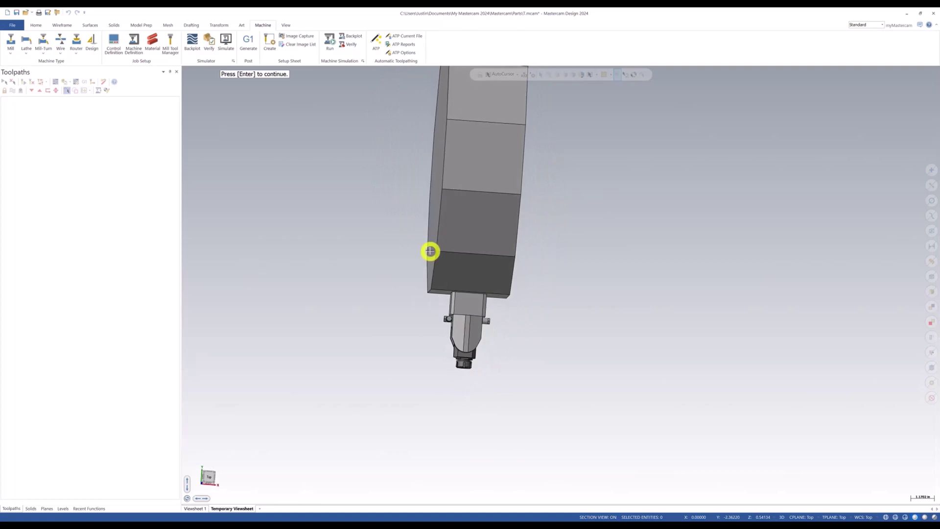
pyautogui.press('Return')
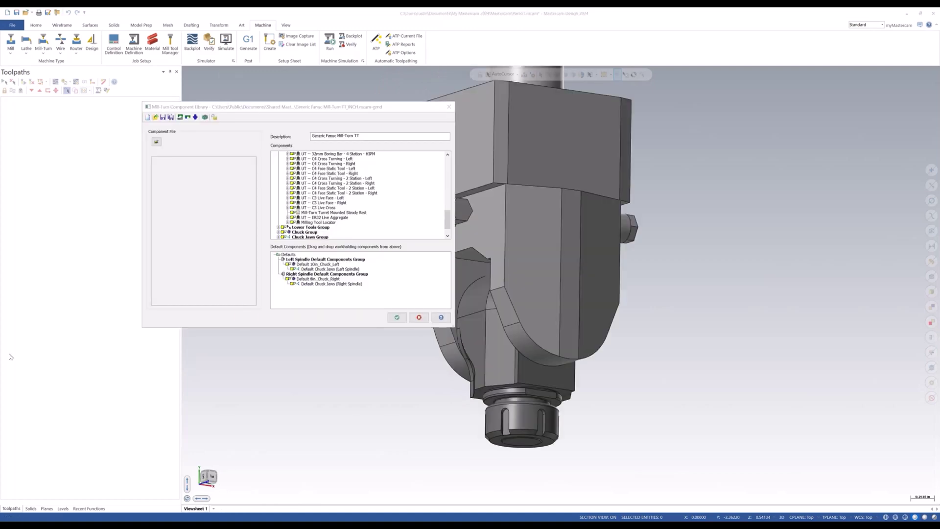
# Save the machine definition changes over Generic Fanuc Mill-Turn TT_INCH.mcam-gmd, replacing it, then return to Code Expert
pyautogui.click(397, 318)
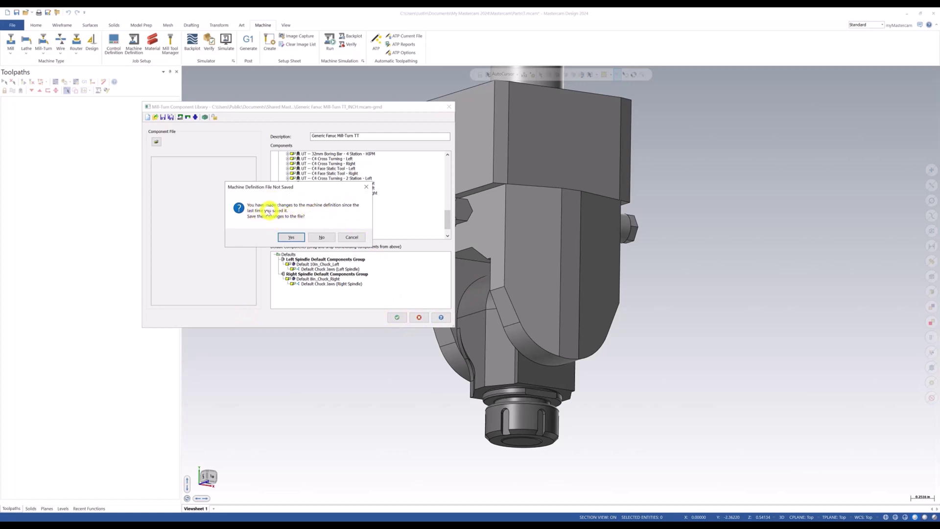
pyautogui.click(291, 237)
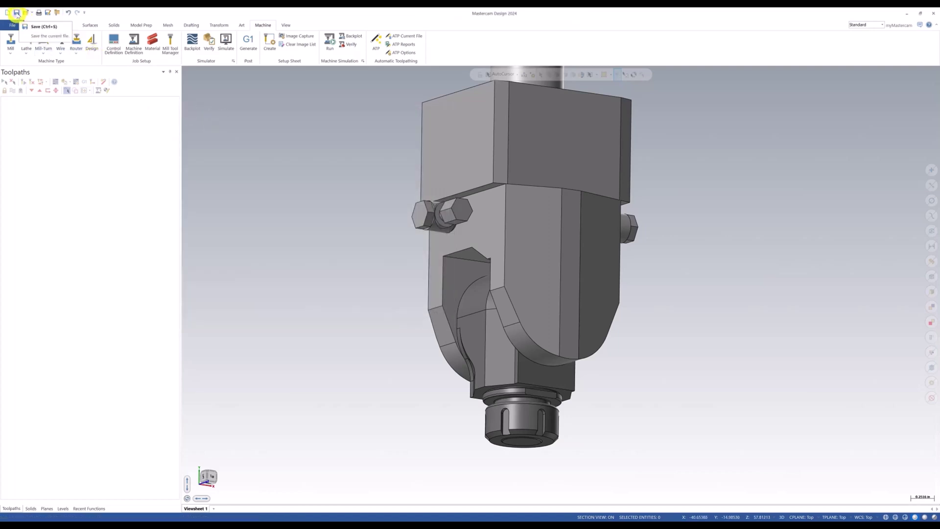
pyautogui.click(17, 13)
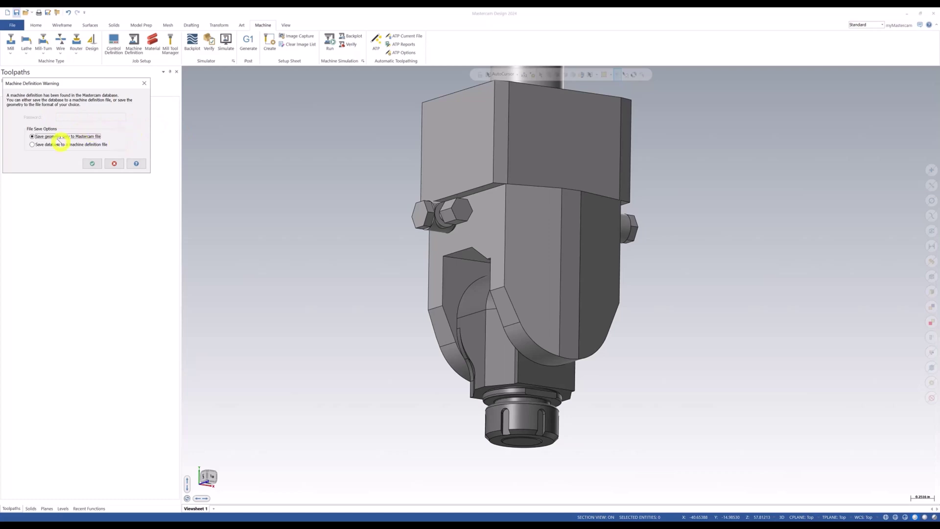
pyautogui.click(43, 145)
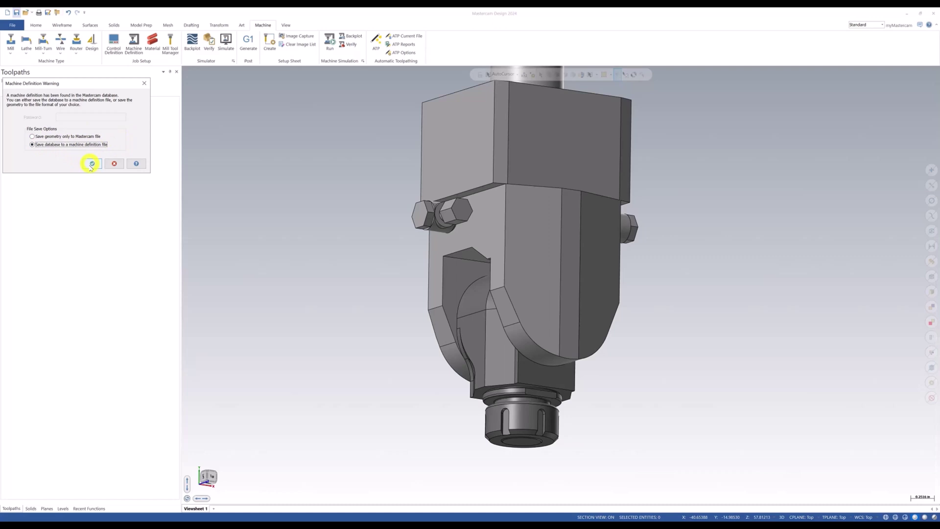
pyautogui.click(91, 164)
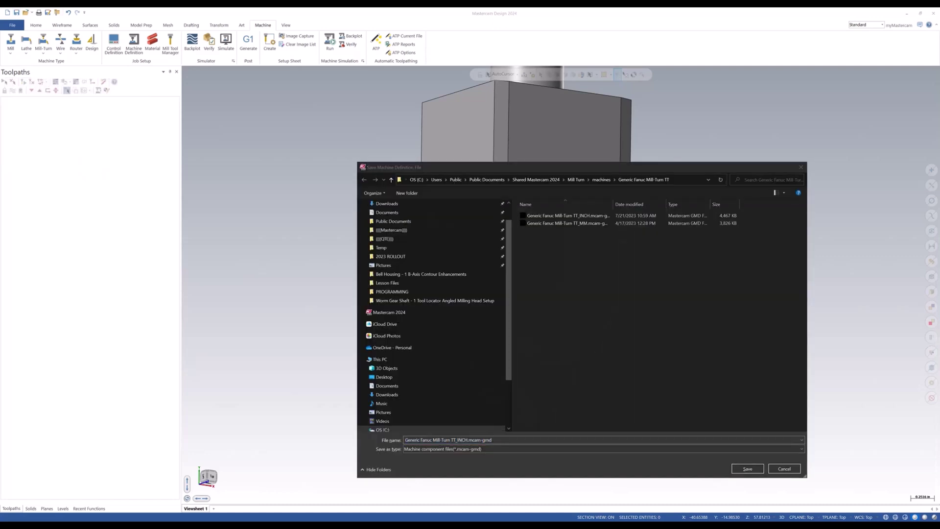
pyautogui.click(744, 469)
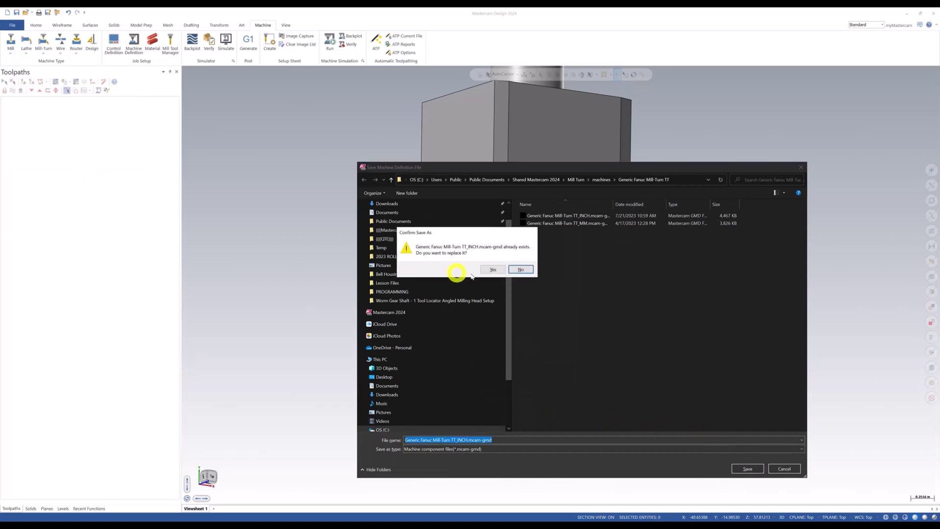
pyautogui.click(492, 270)
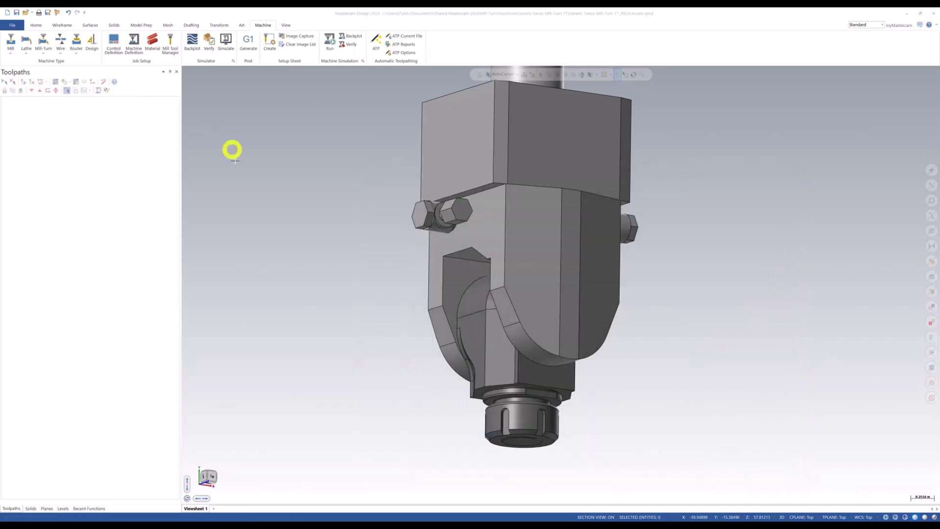
pyautogui.click(286, 518)
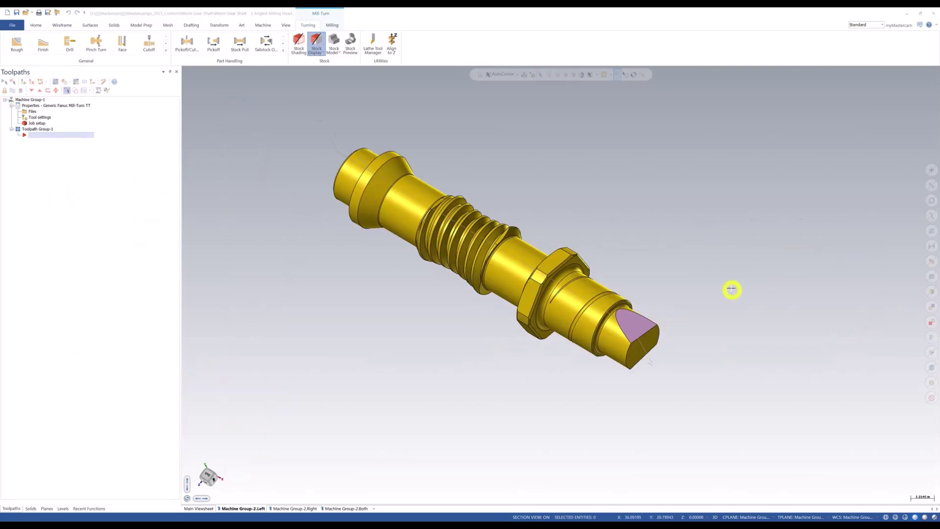
# Turn the view to the shaft's flat end and create a milling Face toolpath chained to that face
pyautogui.moveTo(732, 290); pyautogui.dragTo(630, 275, button='middle')
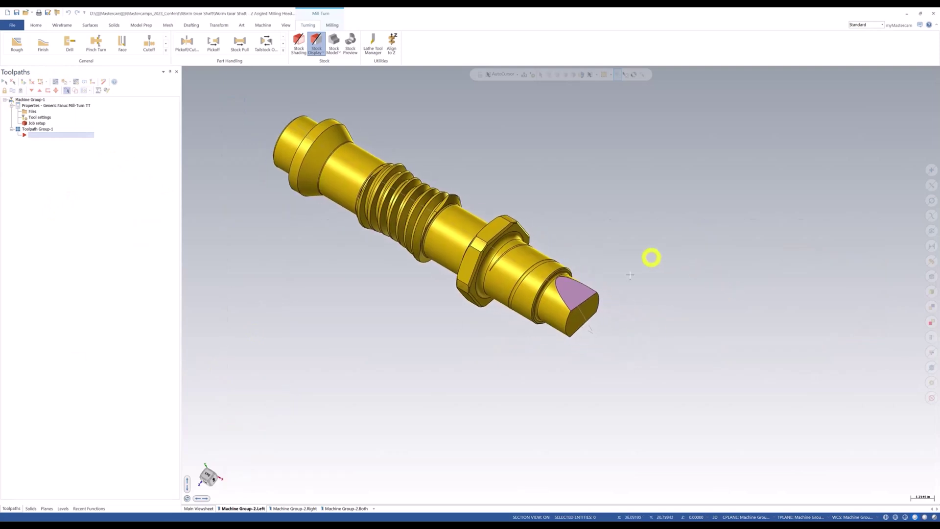
pyautogui.scroll(1, 624, 289)
pyautogui.scroll(1, 622, 287)
pyautogui.scroll(1, 564, 281)
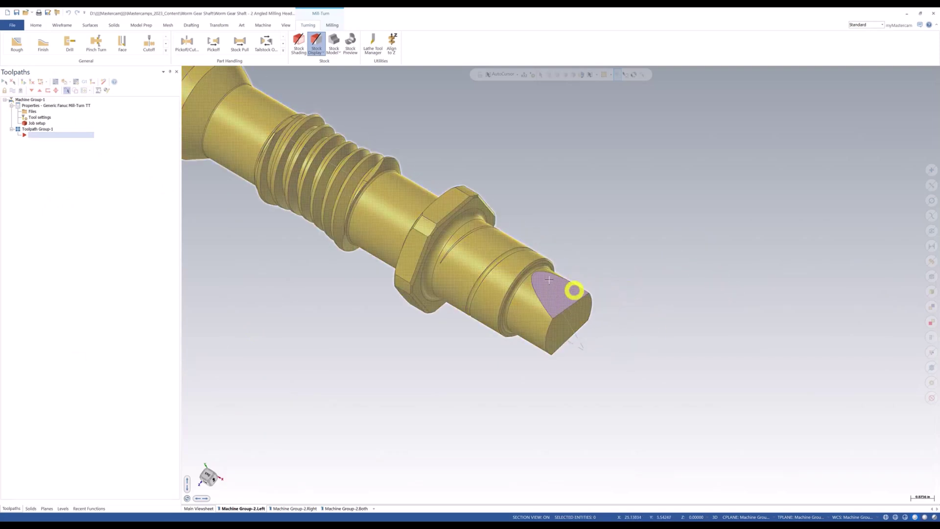
pyautogui.moveTo(566, 300); pyautogui.dragTo(568, 254, button='middle')
pyautogui.click(332, 25)
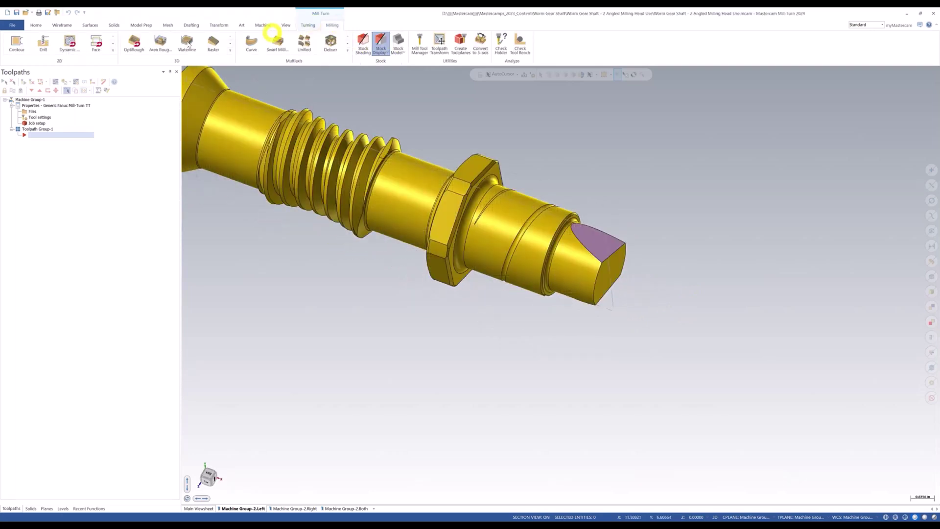
pyautogui.click(107, 42)
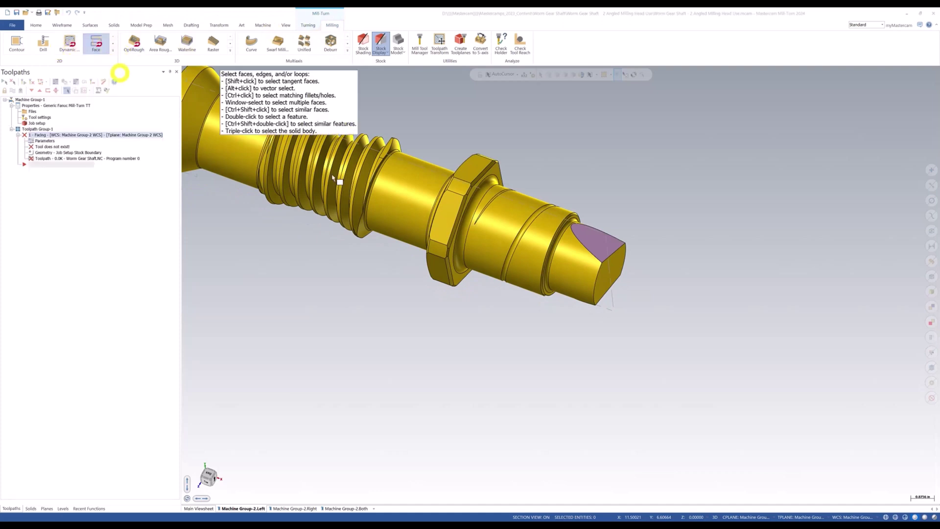
pyautogui.click(592, 238)
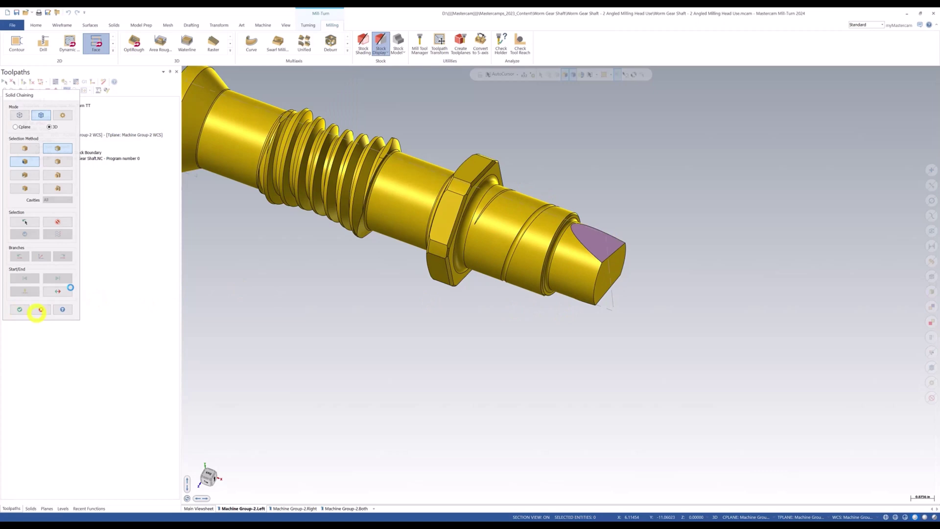
pyautogui.click(36, 312)
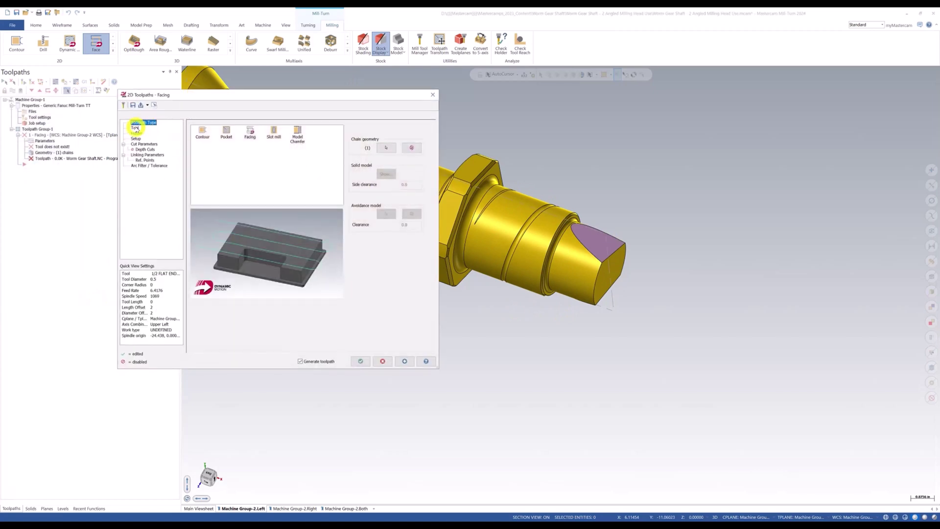
# Open the Facing tool library filtered to tools with a diameter equal to 0.375
pyautogui.click(135, 128)
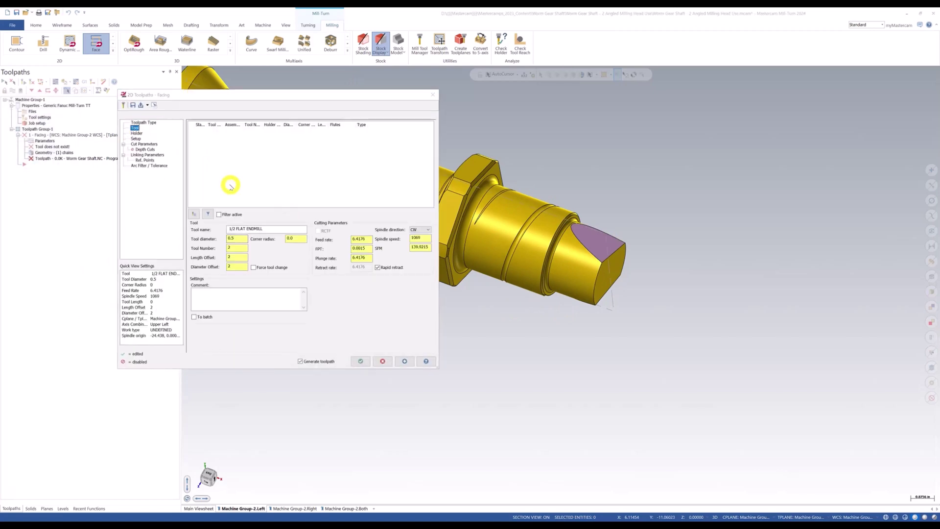
pyautogui.click(194, 215)
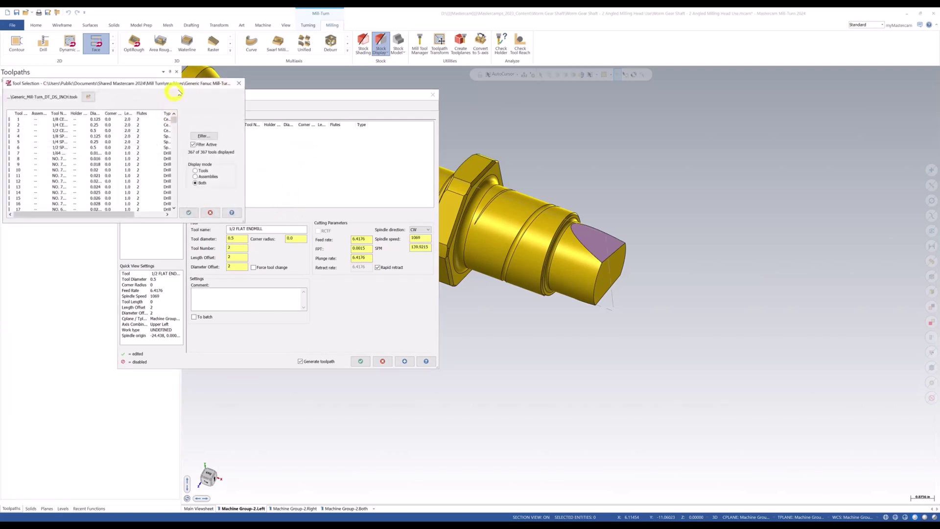
pyautogui.click(203, 136)
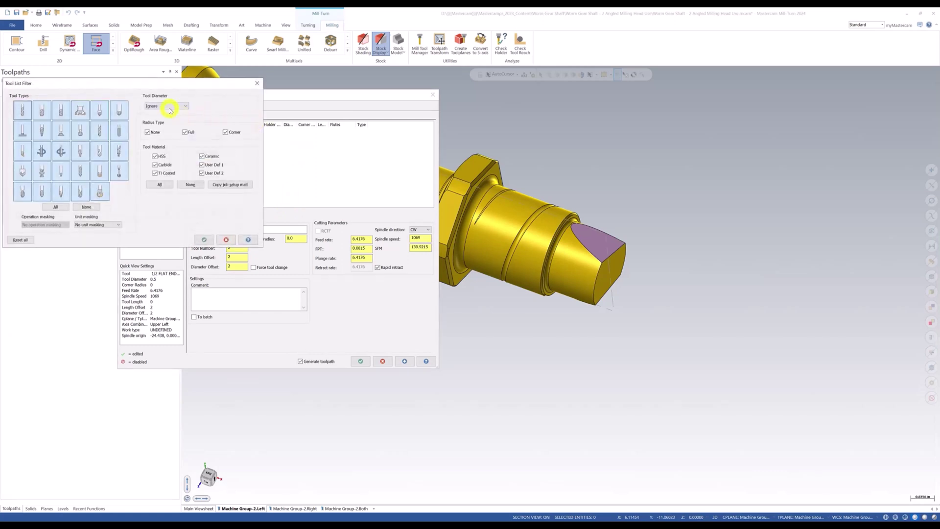
pyautogui.click(170, 105)
pyautogui.click(169, 118)
pyautogui.press('Return')
# Load the 3/8 flat endmill into the Facing toolpath and bring up its Tool Setup Manager
pyautogui.doubleClick(61, 121)
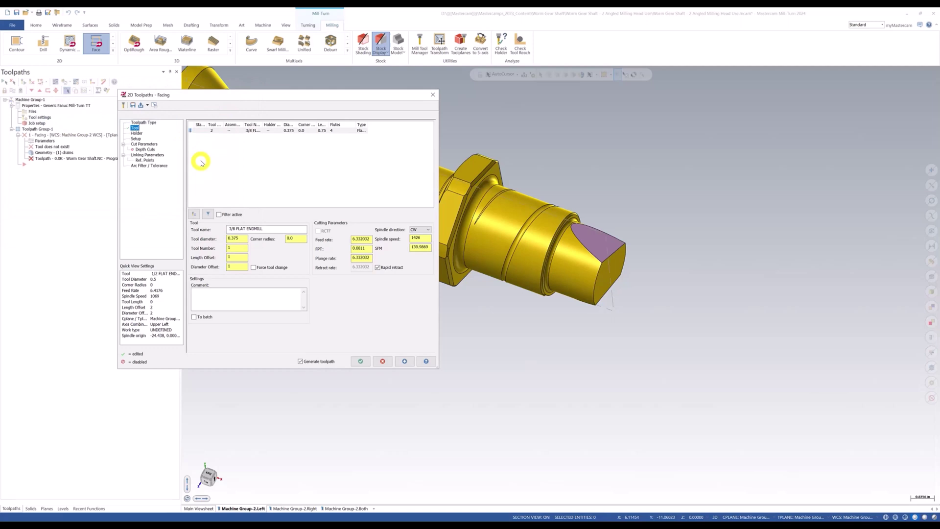
pyautogui.rightClick(276, 132)
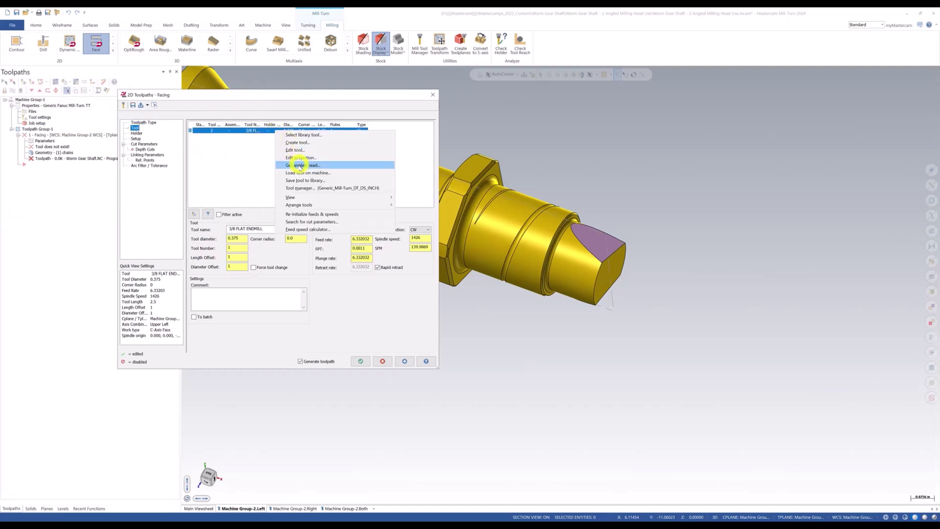
pyautogui.click(300, 165)
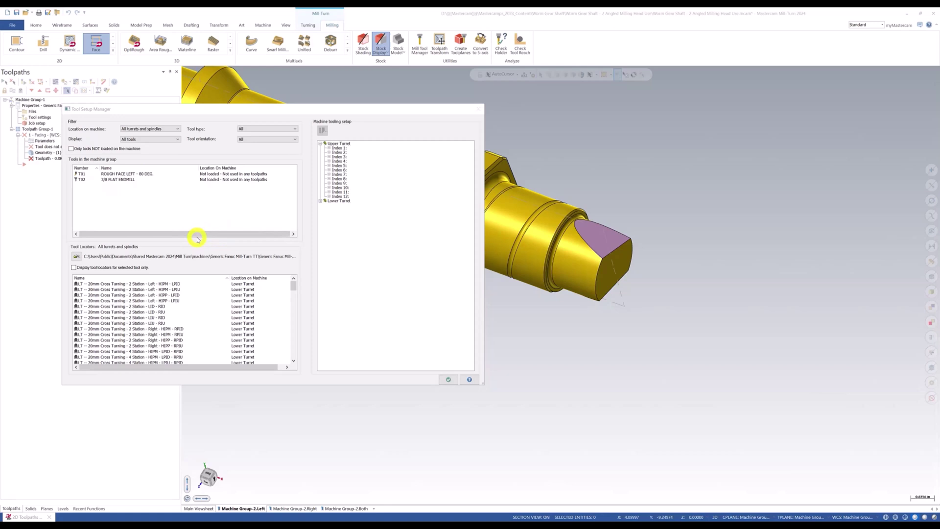
# Set the Tool Setup Manager's Location on machine filter to Upper Turret
pyautogui.click(320, 201)
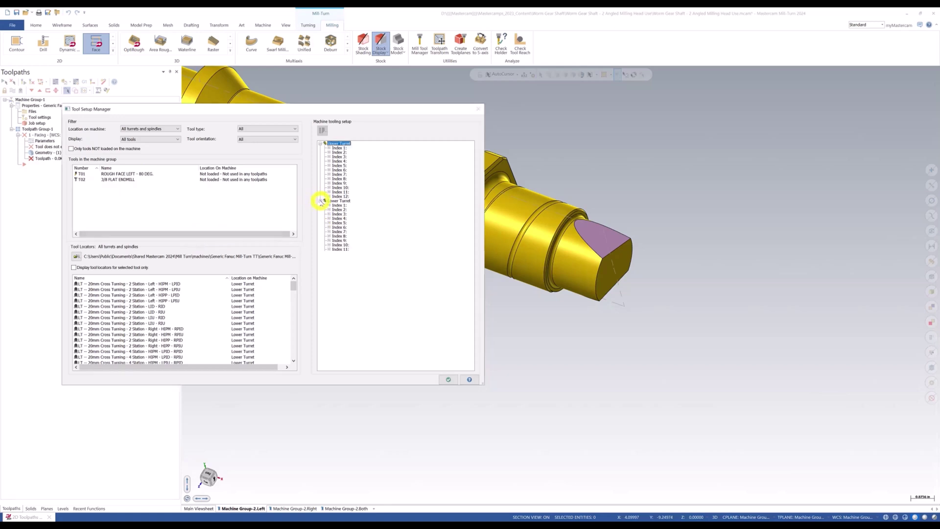
pyautogui.click(342, 143)
pyautogui.moveTo(293, 287)
pyautogui.mouseDown()
pyautogui.moveTo(294, 348)
pyautogui.moveTo(292, 279)
pyautogui.mouseUp()
pyautogui.click(168, 128)
pyautogui.click(146, 139)
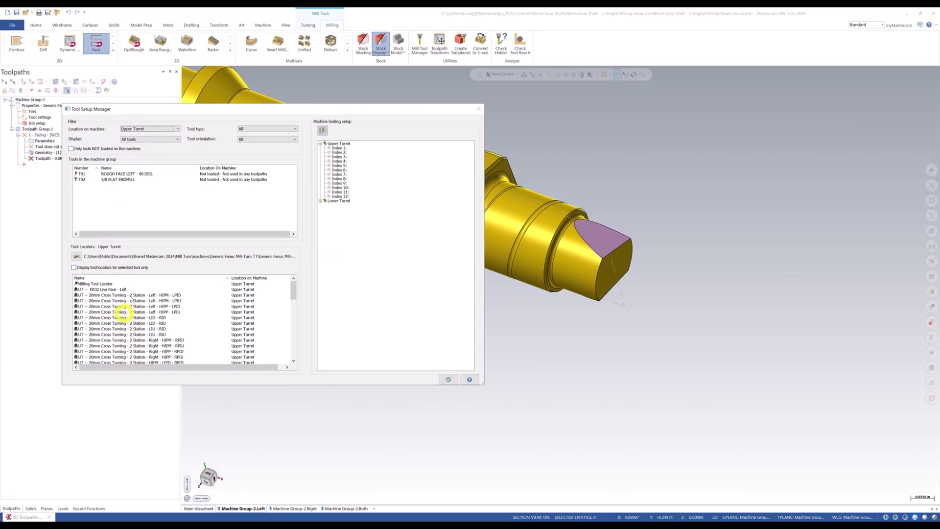
pyautogui.moveTo(175, 327)
pyautogui.moveTo(94, 285)
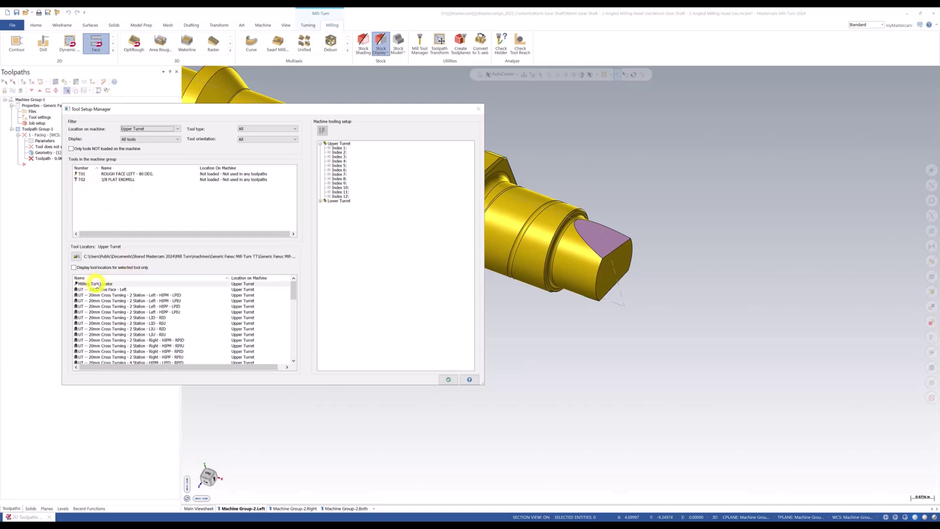
# Mount the Milling Tool Locator on Upper Turret Index 2 and load T02 into Station 1
pyautogui.moveTo(96, 284); pyautogui.dragTo(340, 152)
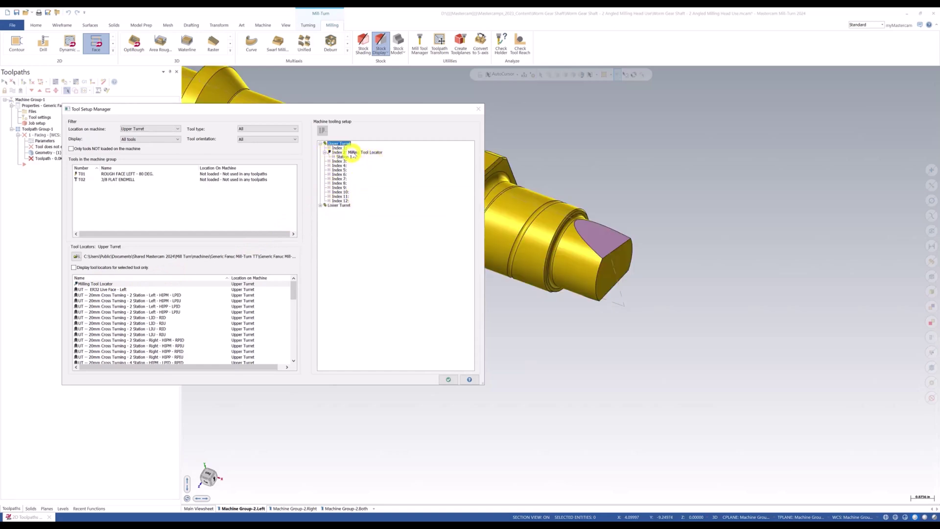
pyautogui.click(116, 180)
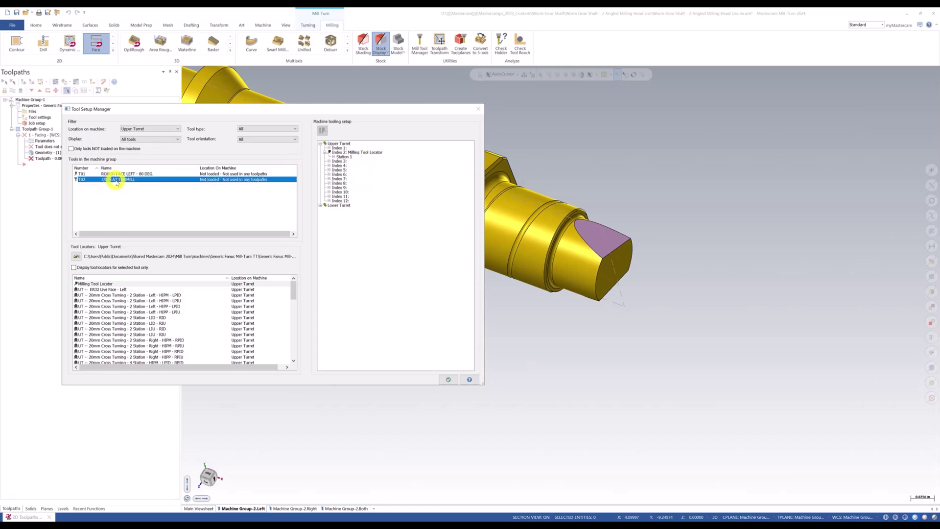
pyautogui.moveTo(116, 180); pyautogui.dragTo(342, 158)
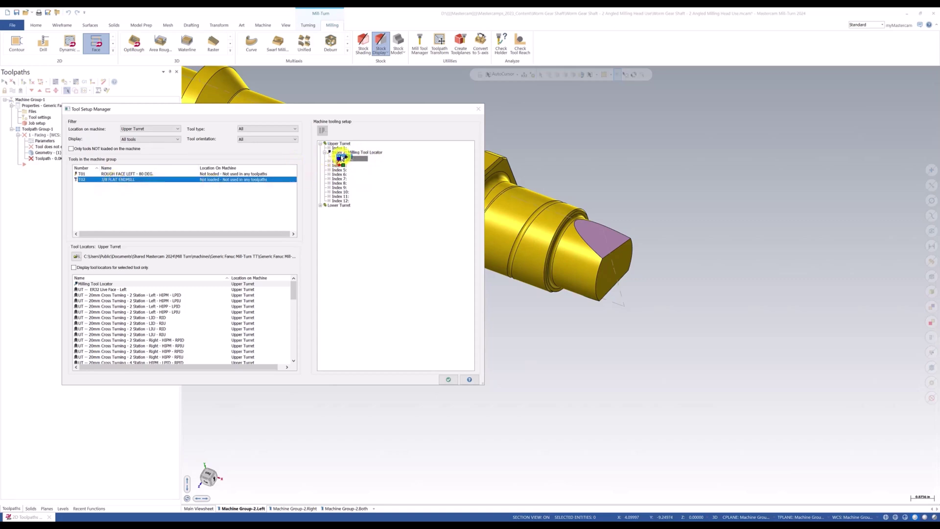
pyautogui.moveTo(341, 156); pyautogui.dragTo(341, 157)
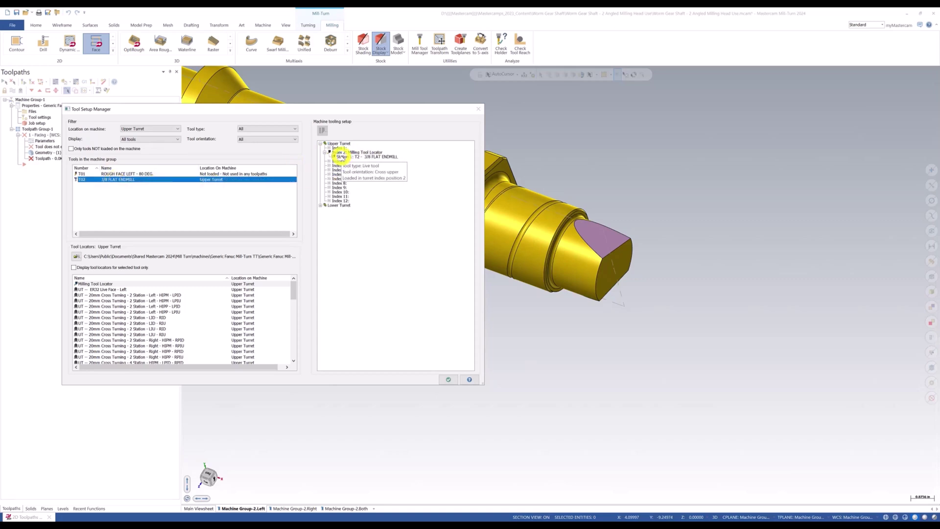
# Preview the Index 2 angled head with its children, rotating it to inspect
pyautogui.rightClick(344, 152)
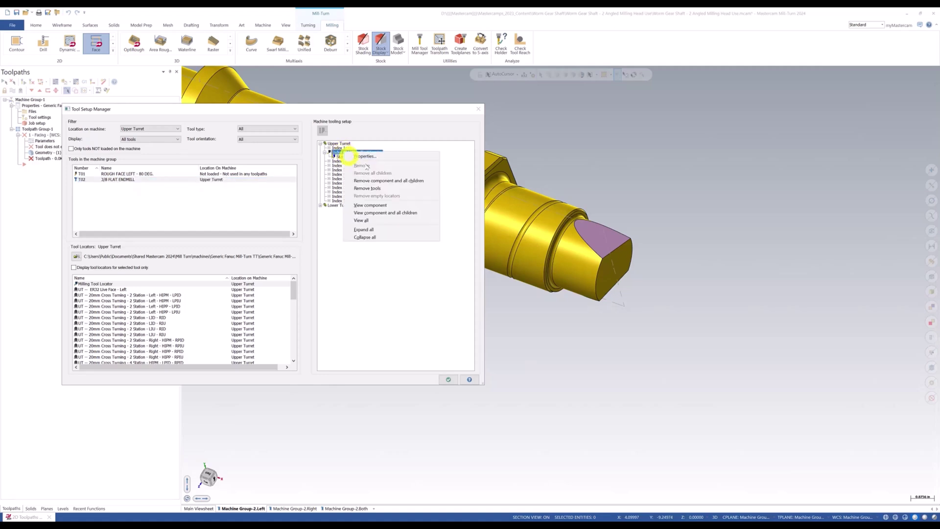
pyautogui.click(403, 213)
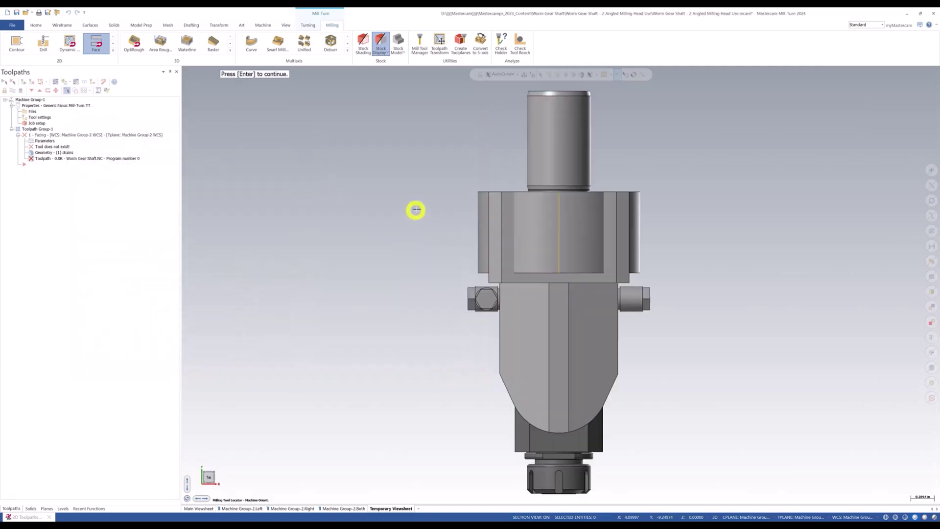
pyautogui.moveTo(505, 234); pyautogui.dragTo(583, 240, button='middle')
pyautogui.press('Return')
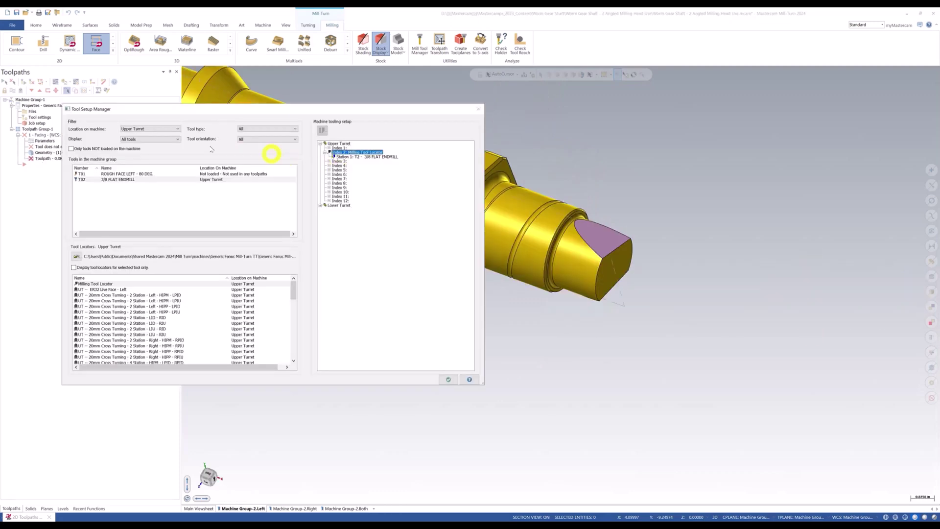
# Slide the 3/8 endmill to a new length in the Station 1 holder and accept it
pyautogui.rightClick(365, 156)
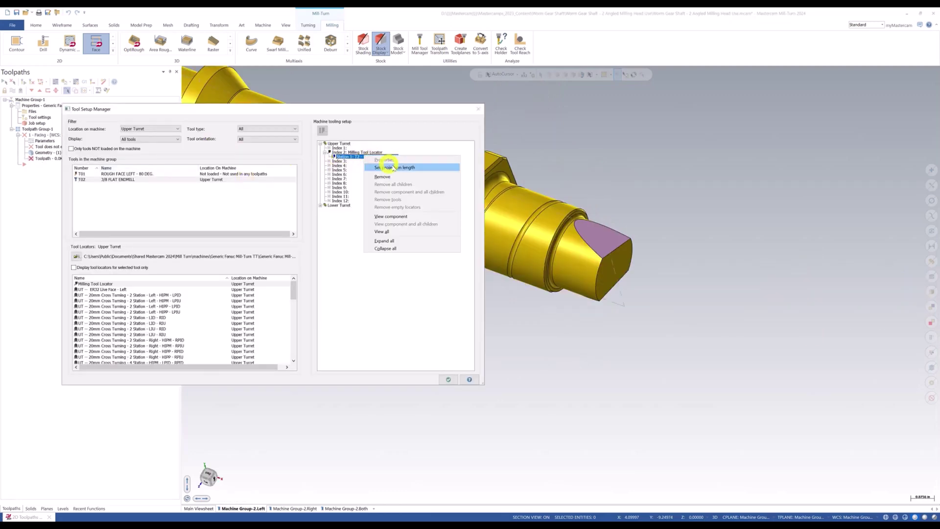
pyautogui.click(389, 166)
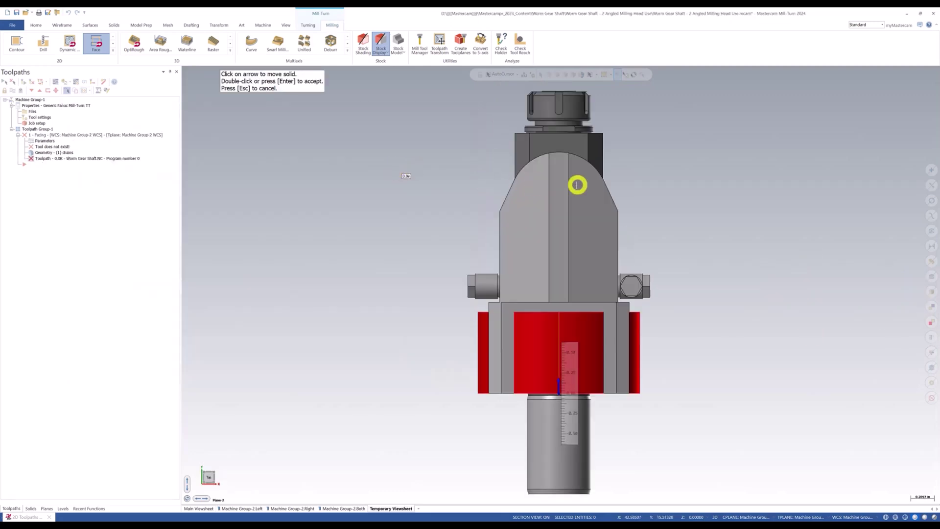
pyautogui.moveTo(577, 185); pyautogui.dragTo(621, 252, button='middle')
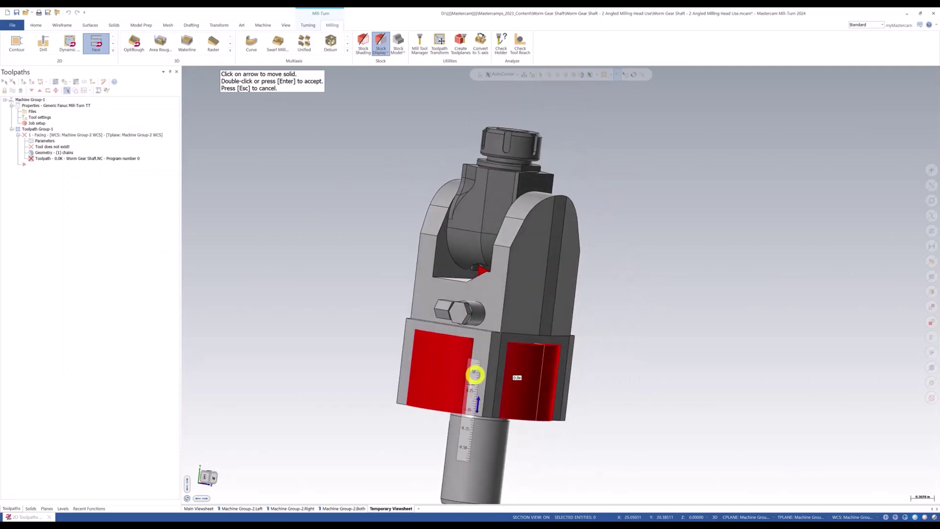
pyautogui.click(476, 402)
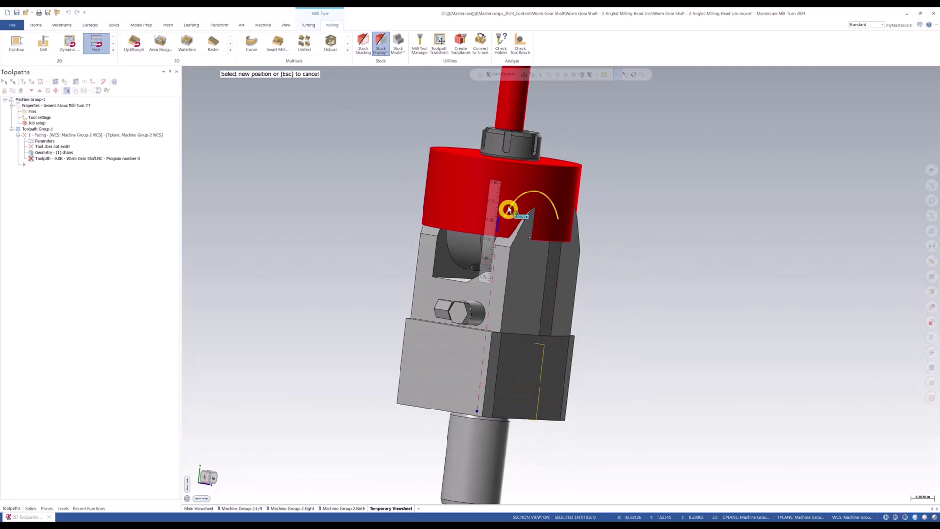
pyautogui.moveTo(507, 253); pyautogui.dragTo(455, 327, button='middle')
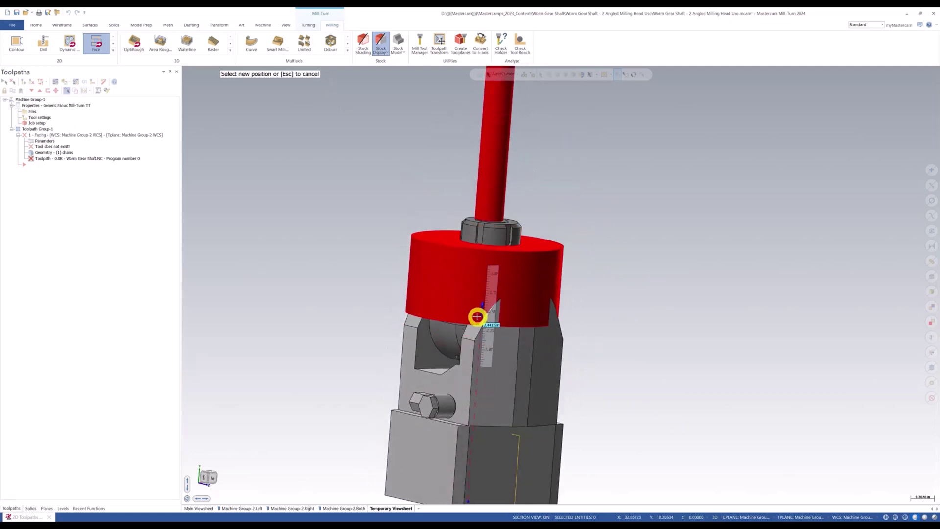
pyautogui.click(496, 368)
pyautogui.moveTo(498, 369); pyautogui.dragTo(505, 295, button='middle')
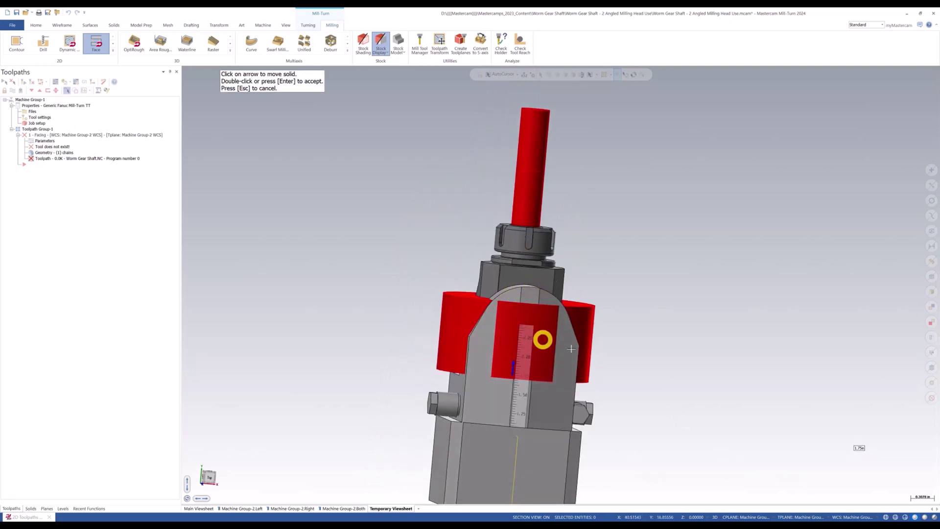
pyautogui.doubleClick(558, 371)
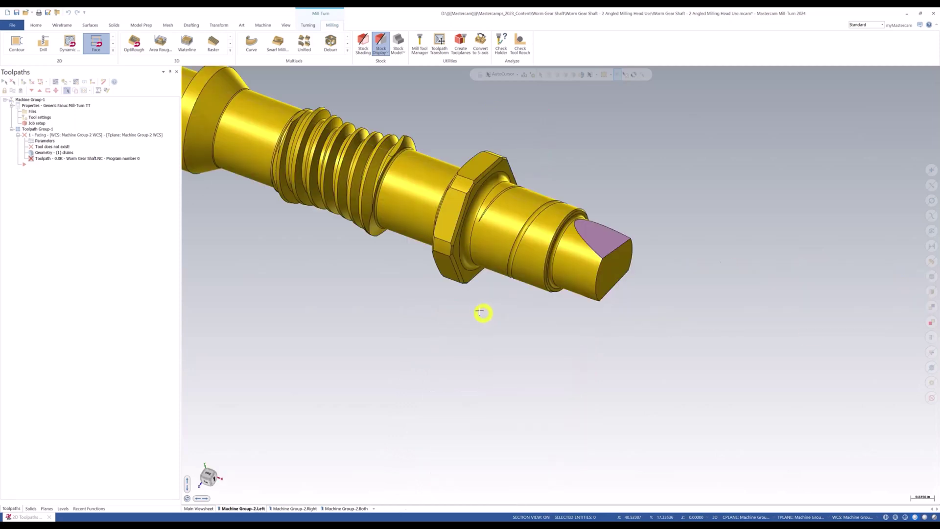
# Preview the loaded Index 2 head to inspect the mounted 3/8 endmill
pyautogui.rightClick(356, 157)
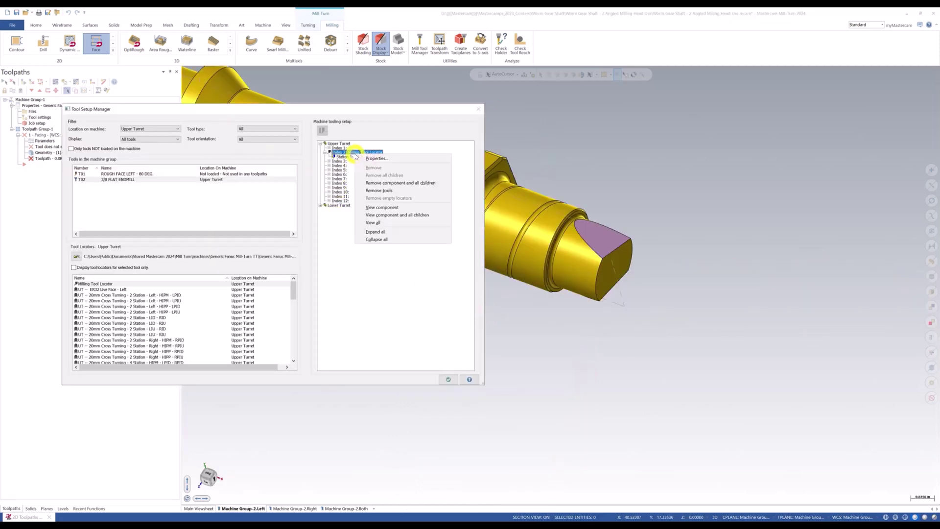
pyautogui.click(416, 215)
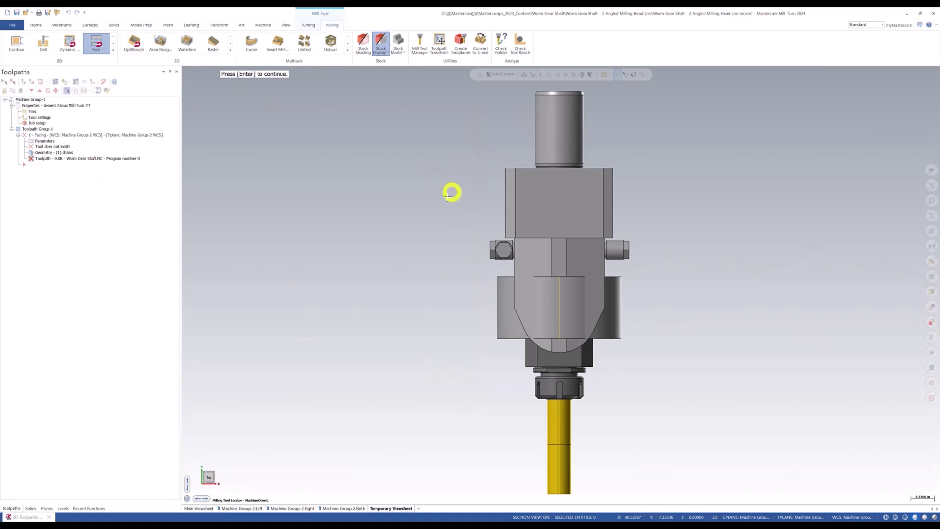
pyautogui.moveTo(531, 229); pyautogui.dragTo(519, 266, button='middle')
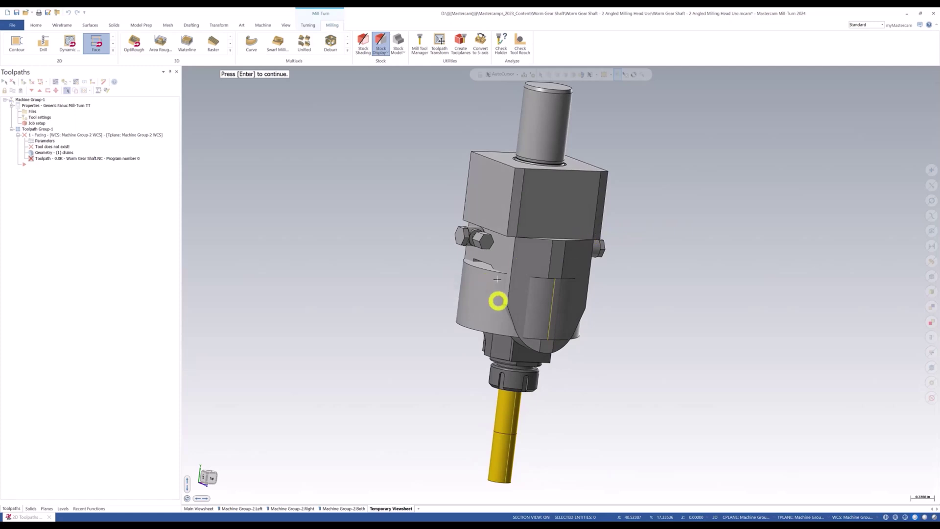
pyautogui.press('Return')
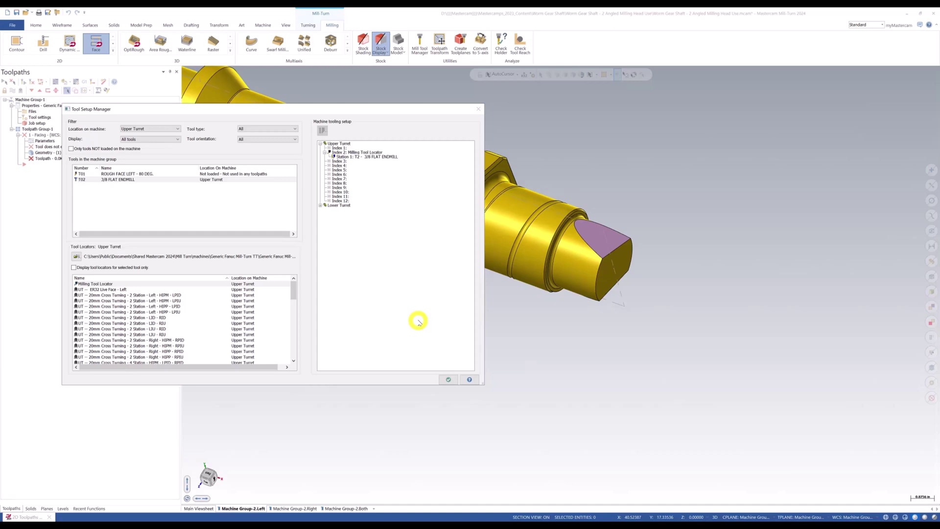
# Confirm the T02 locator assignment and accept the spindle speed warning
pyautogui.click(448, 380)
pyautogui.moveTo(436, 237); pyautogui.dragTo(323, 221)
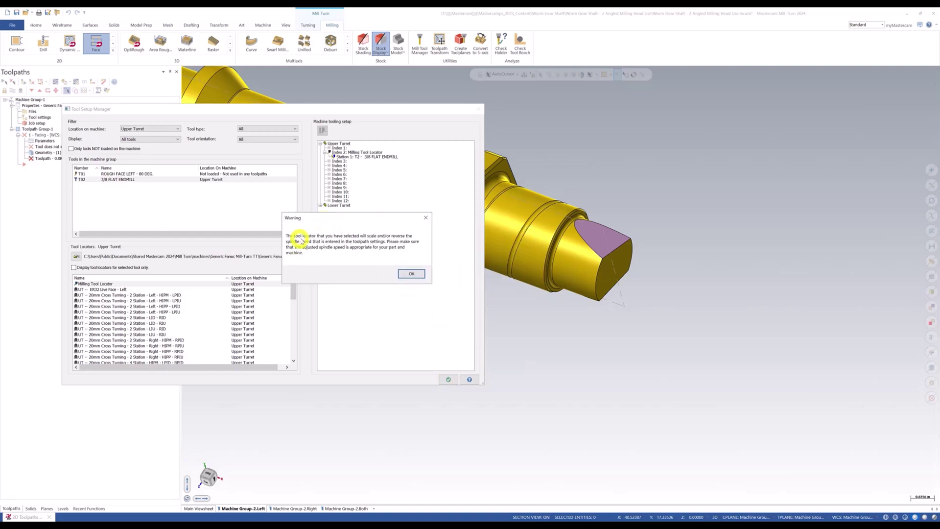
pyautogui.click(411, 274)
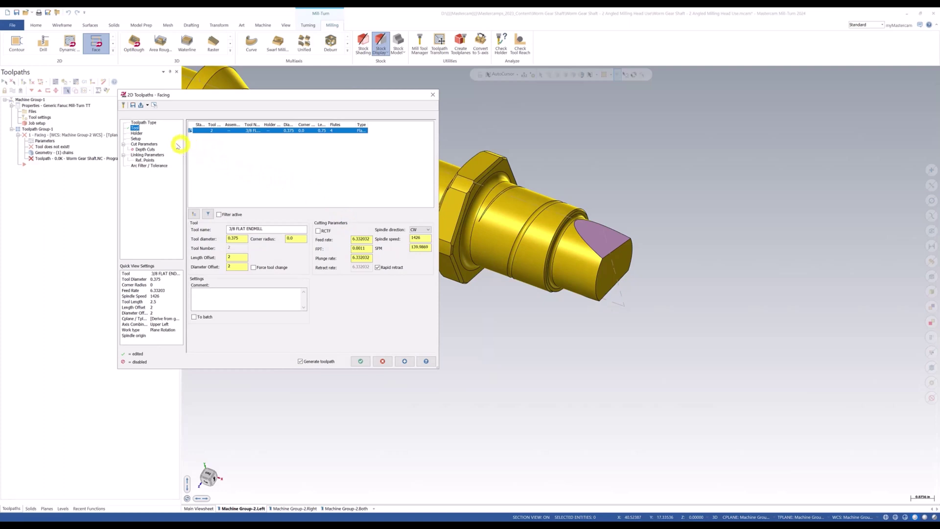
# Create Holder 1 with one segment: top .375, height .2, bottom .375
pyautogui.click(136, 133)
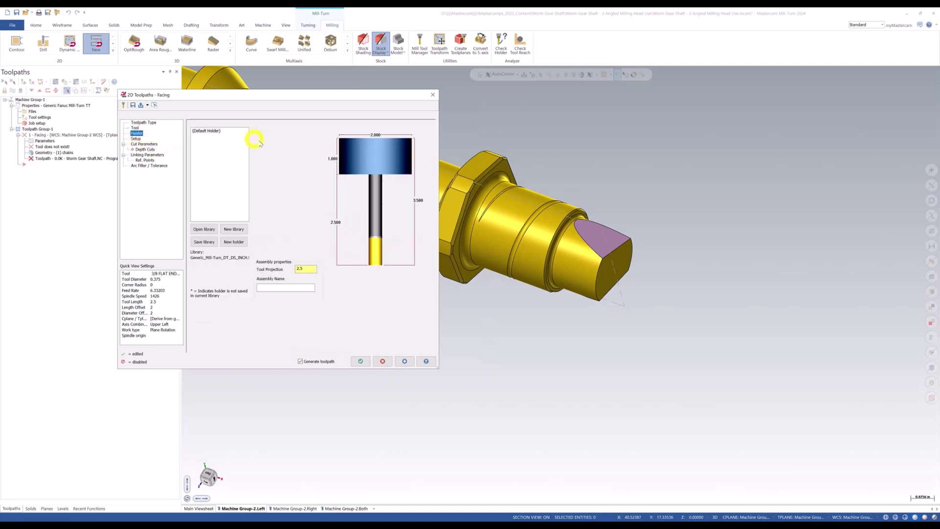
pyautogui.rightClick(207, 132)
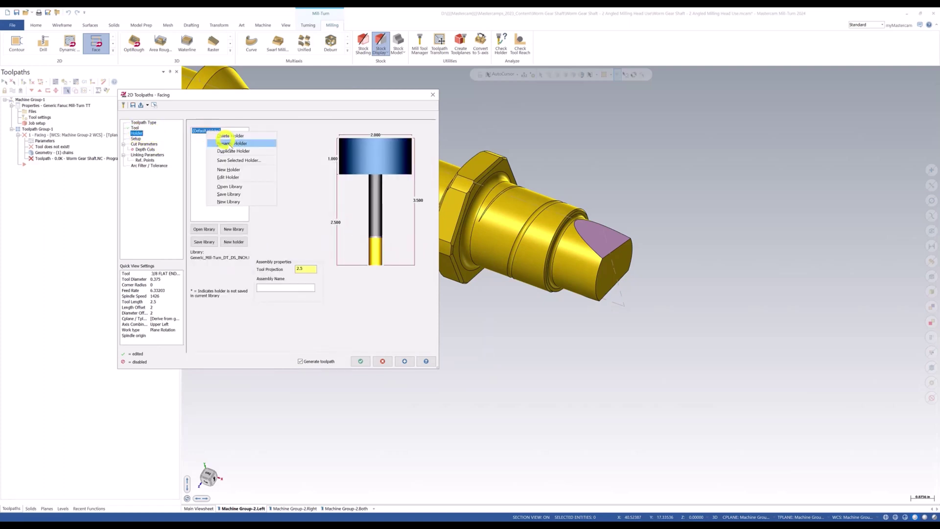
pyautogui.click(233, 179)
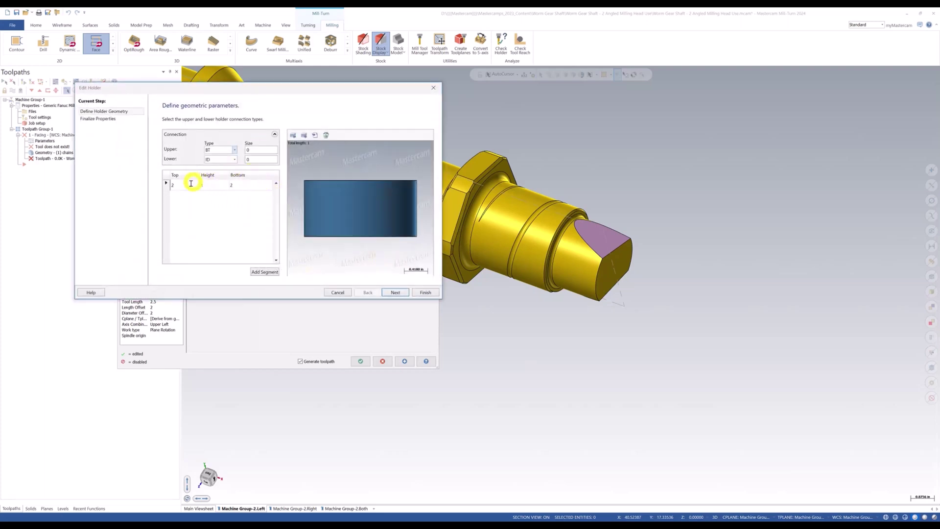
pyautogui.click(184, 184)
pyautogui.write('1')
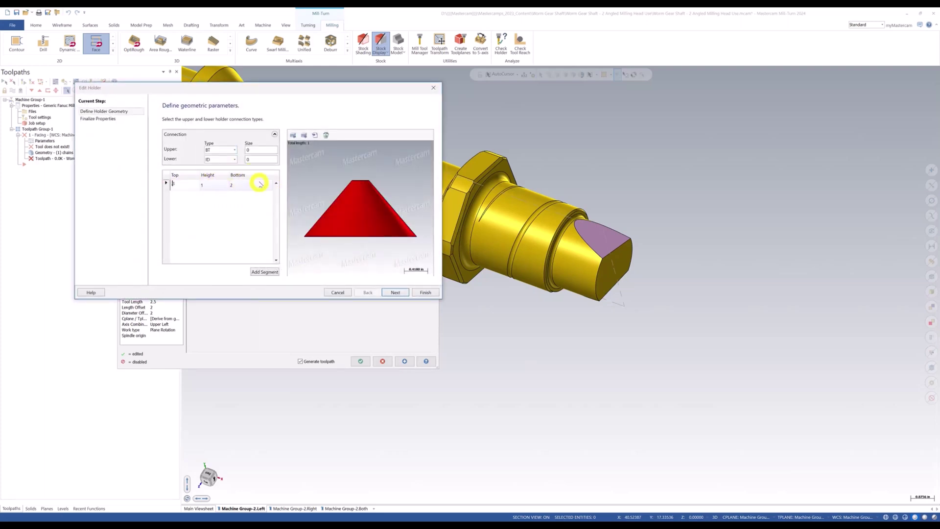
pyautogui.write('.2')
pyautogui.press('Tab')
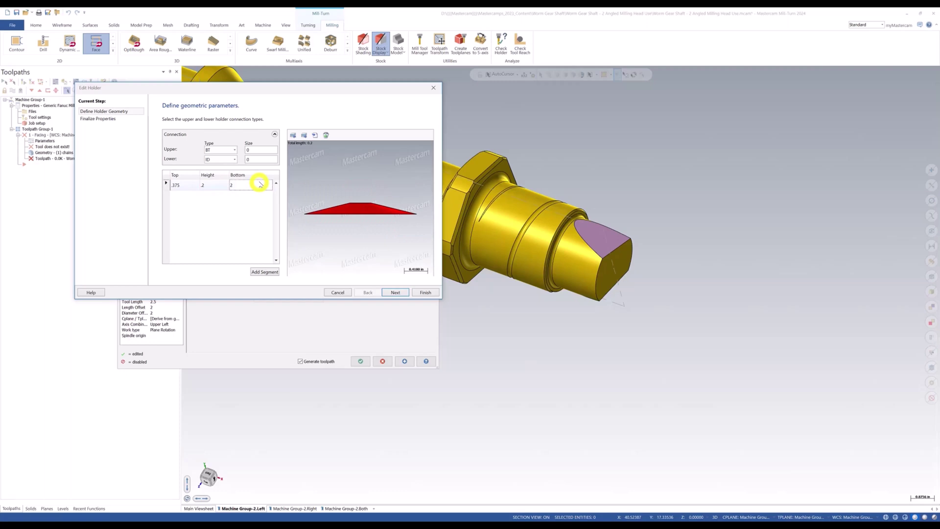
pyautogui.write('.375')
pyautogui.click(382, 186)
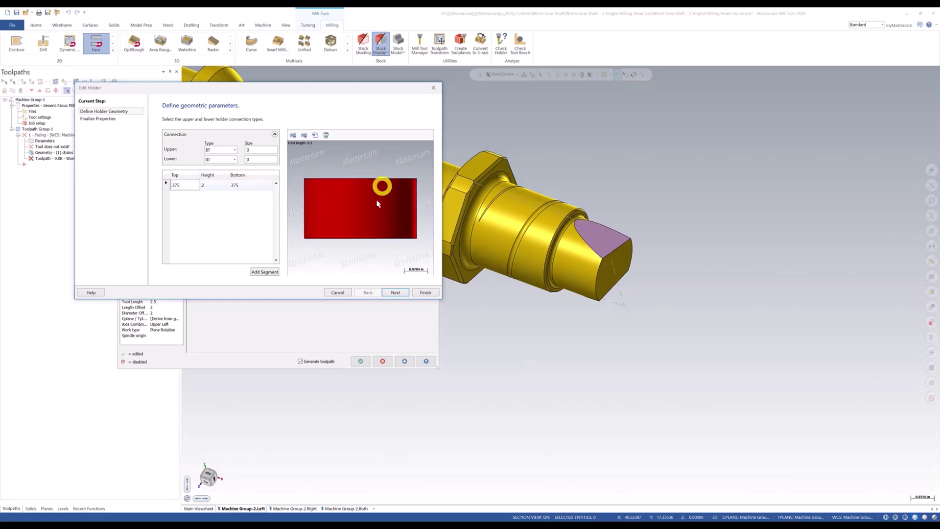
pyautogui.click(425, 291)
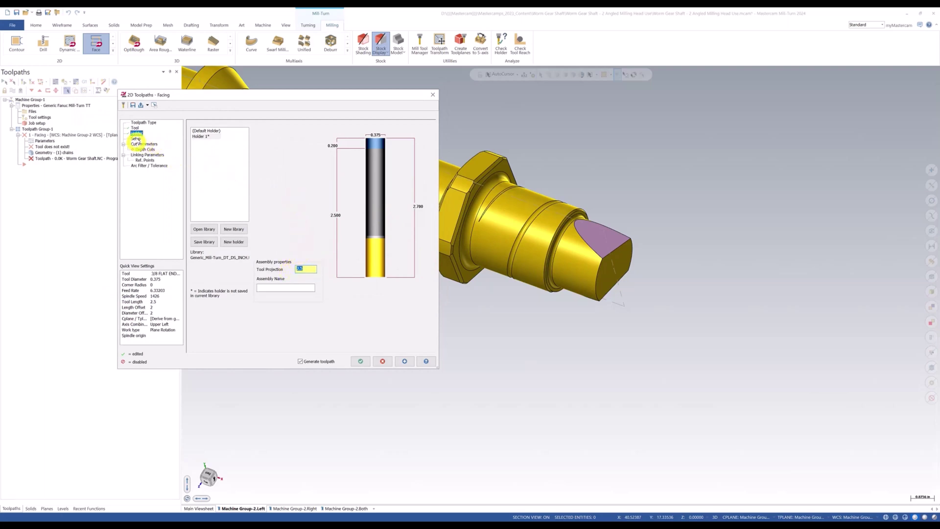
# Change the Facing roughing angle to 90, regenerate the passes and accept the toolpath
pyautogui.click(136, 139)
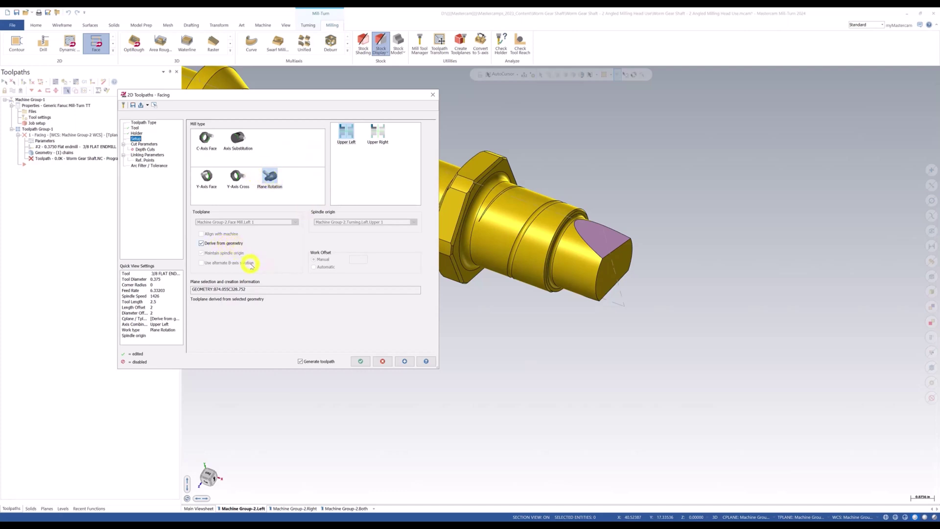
pyautogui.click(141, 144)
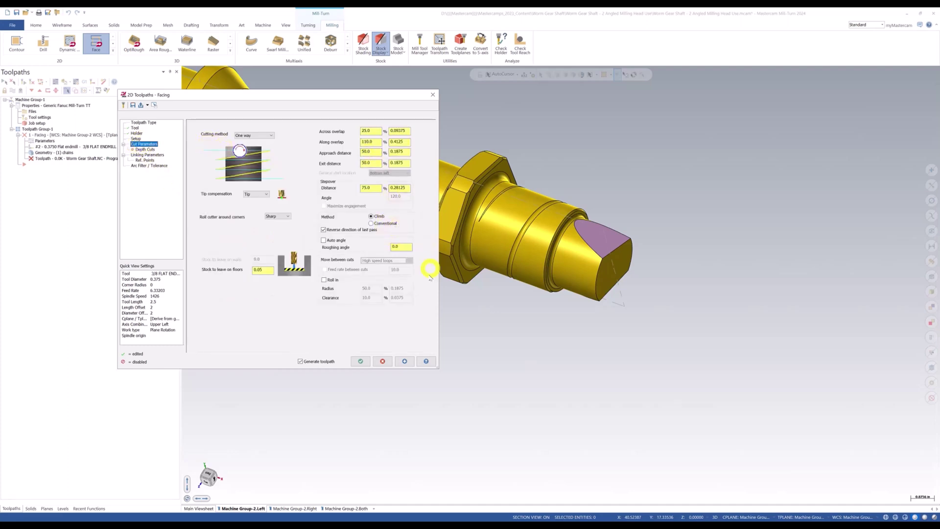
pyautogui.click(405, 362)
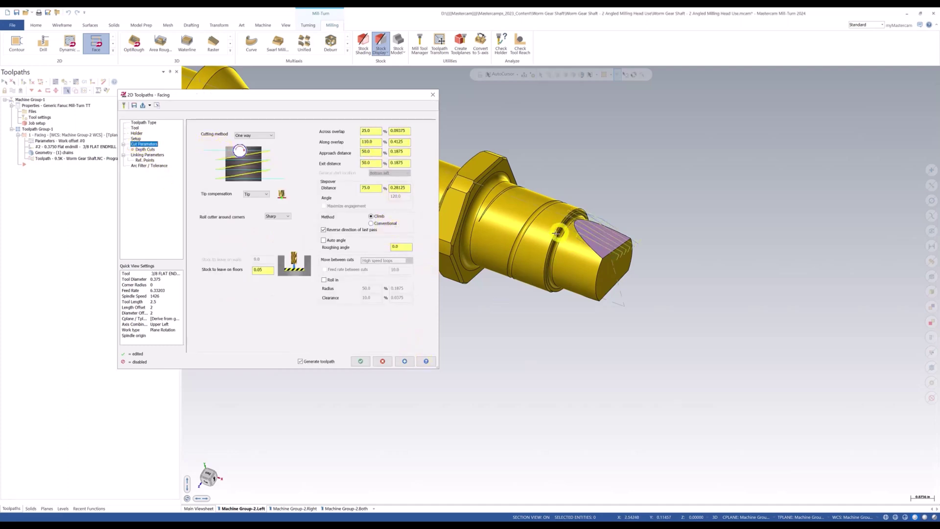
pyautogui.moveTo(542, 263); pyautogui.dragTo(541, 248, button='middle')
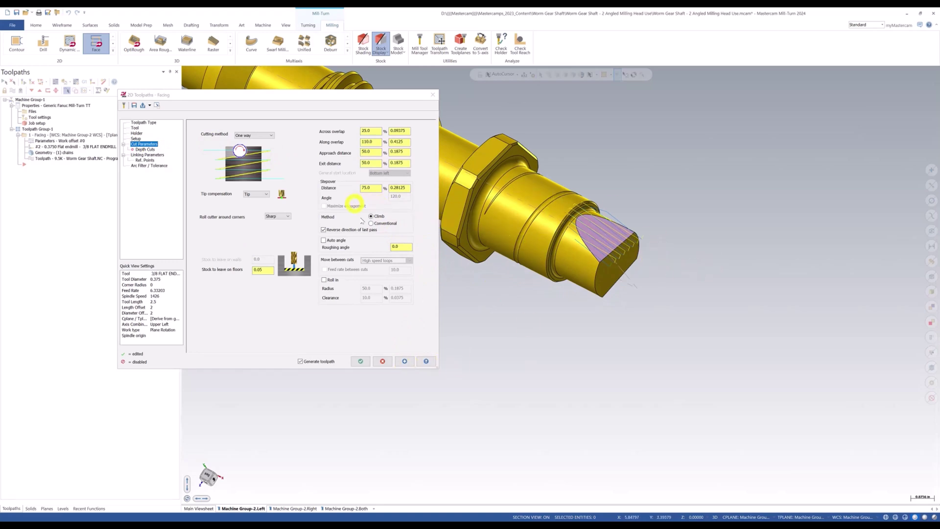
pyautogui.doubleClick(402, 246)
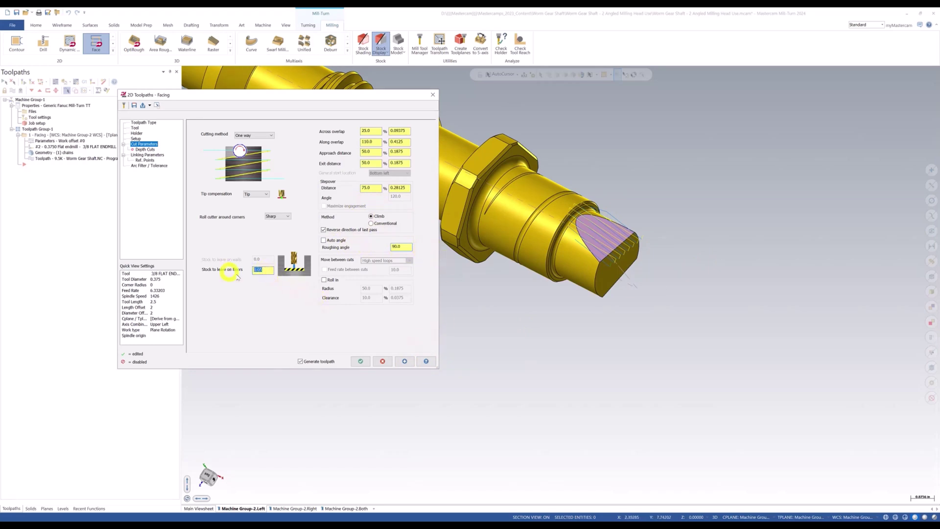
pyautogui.click(404, 361)
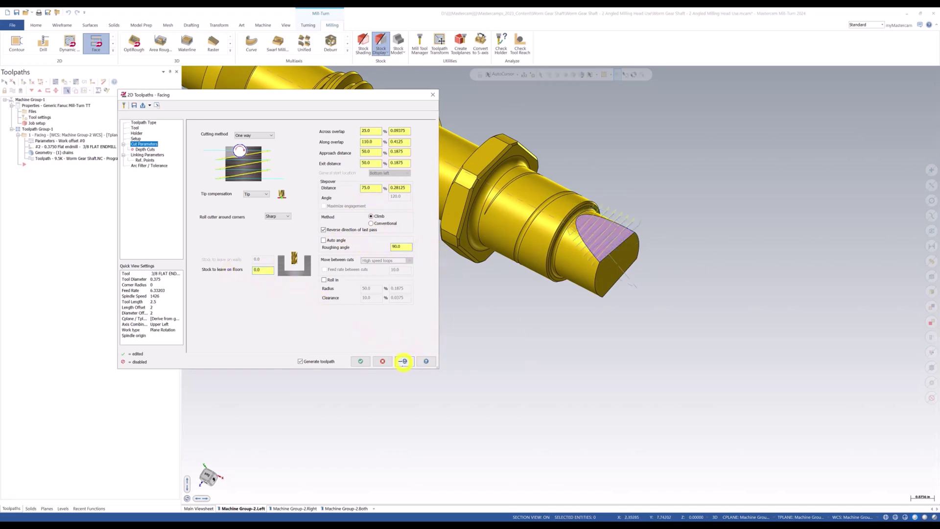
pyautogui.click(360, 361)
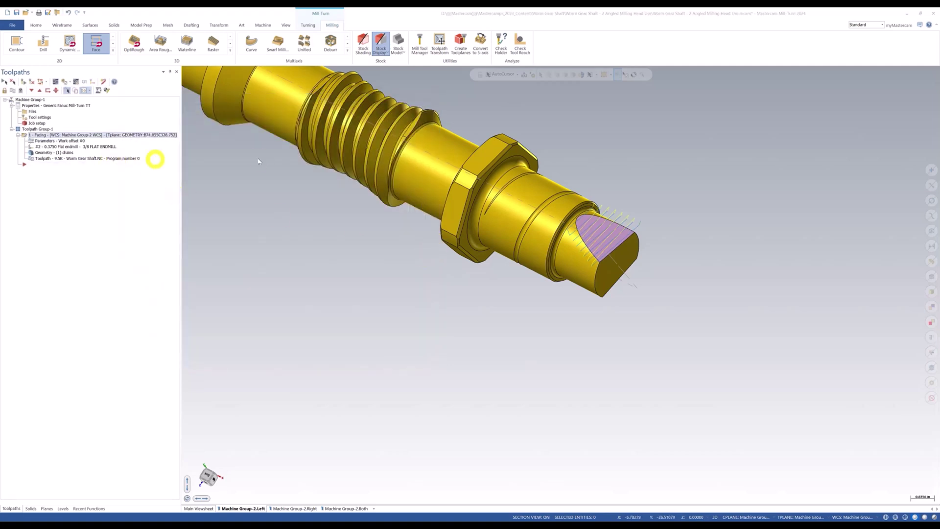
# Backplot and play the facing passes, then close Backplot
pyautogui.hotkey('alt', 'b')
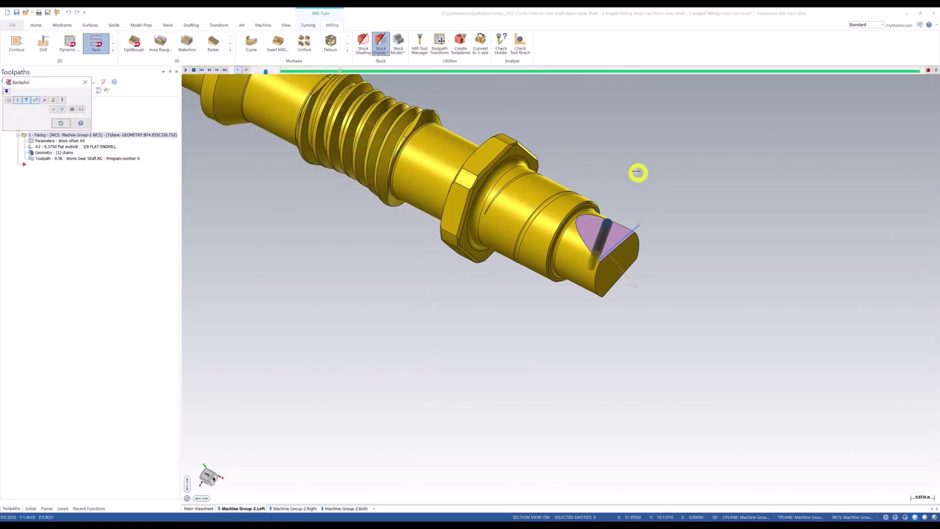
pyautogui.press('r')
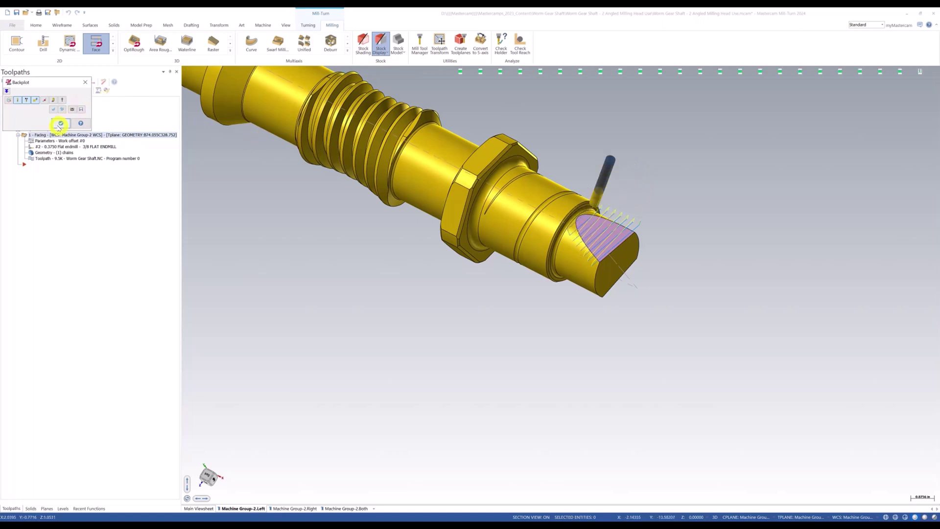
pyautogui.click(59, 123)
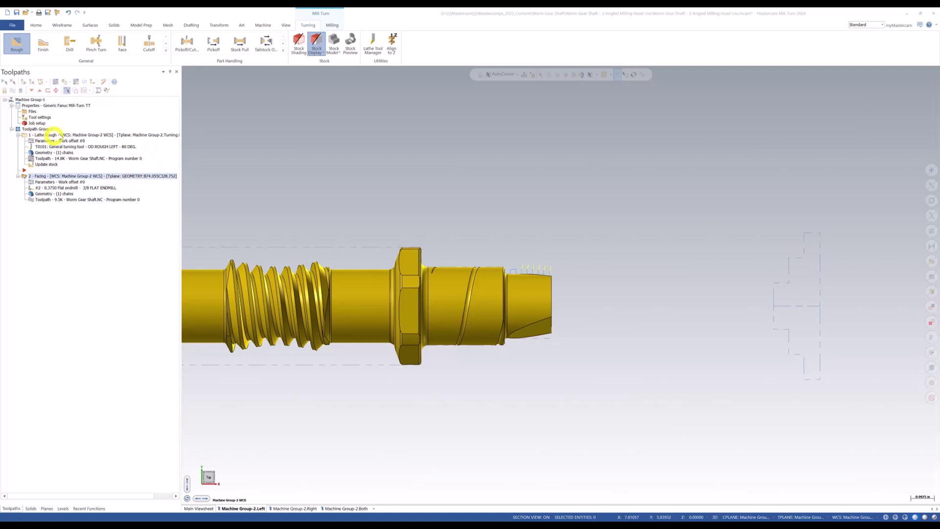
# Orbit the shaft to an angled view and select Toolpath Group-1's operations
pyautogui.click(504, 290)
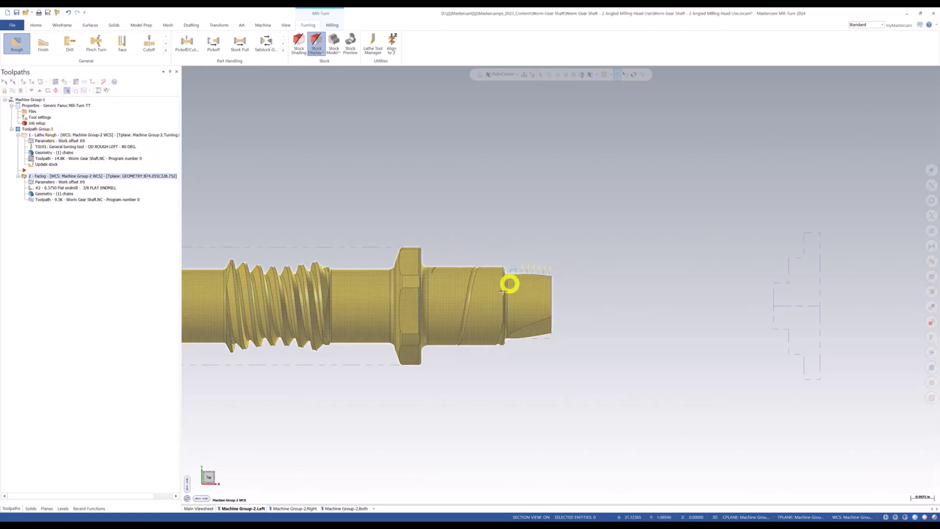
pyautogui.moveTo(503, 290); pyautogui.dragTo(454, 304, button='middle')
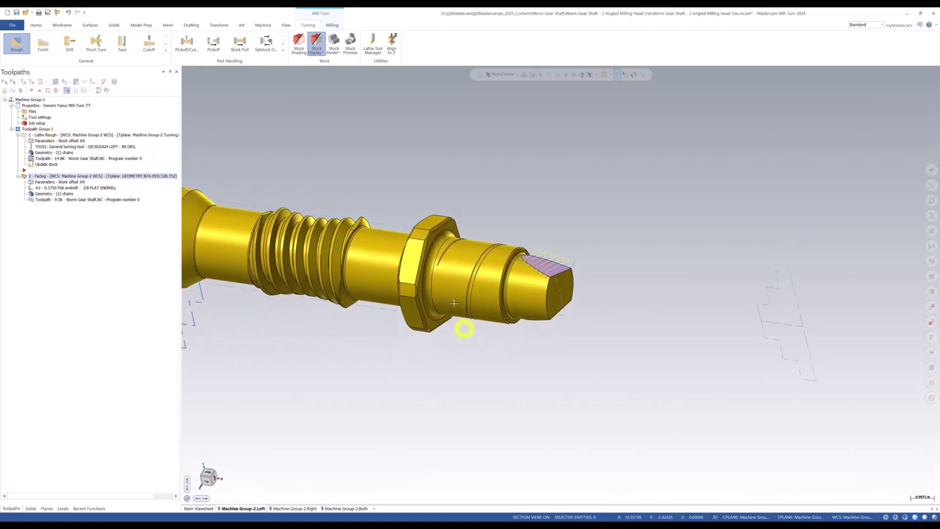
pyautogui.click(36, 129)
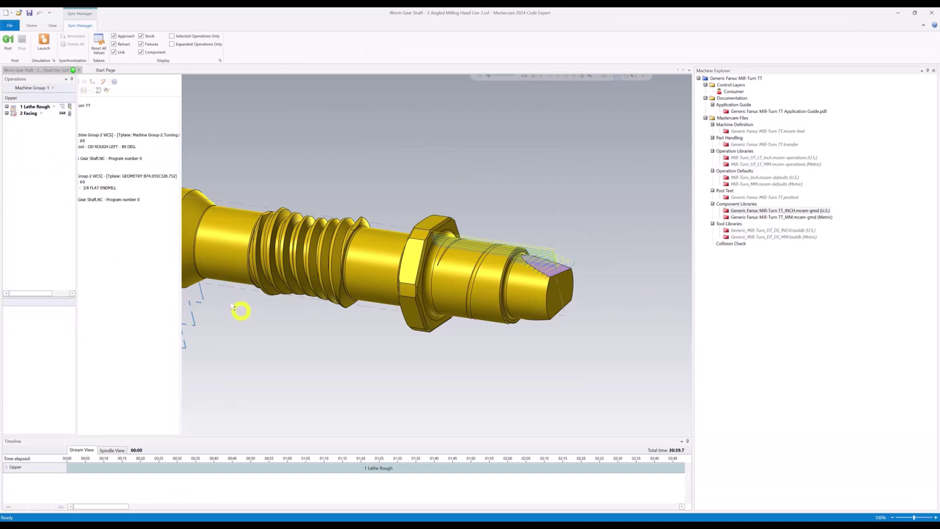
# Launch Mastercam Simulator for the Lathe Rough and Facing operations from Code Expert
pyautogui.click(44, 43)
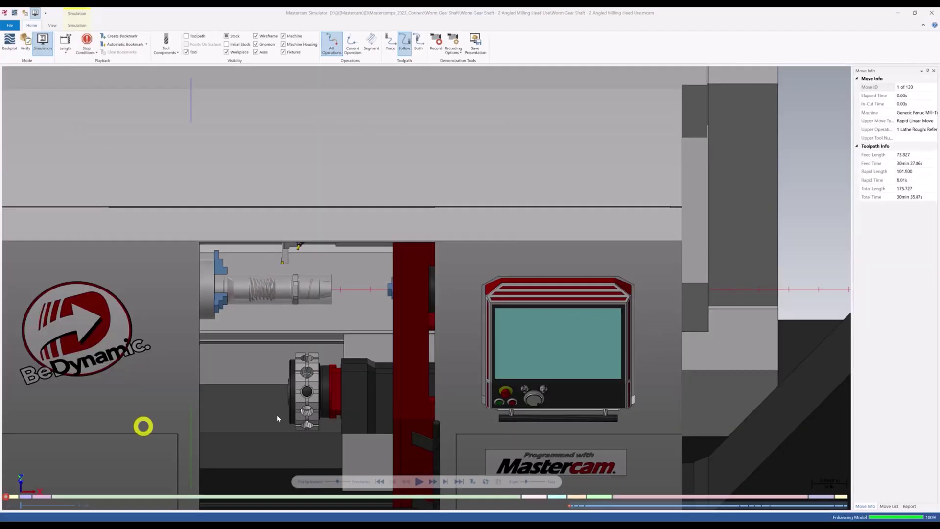
# Hide the machine housing, play the simulation and zoom in on the angled endmill's tip
pyautogui.scroll(-3, 327, 415)
pyautogui.scroll(2, 321, 413)
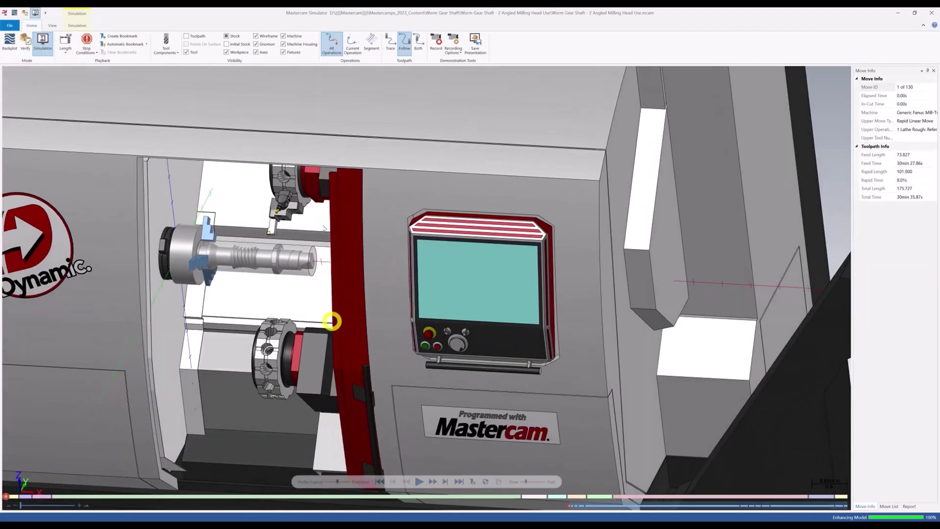
pyautogui.click(298, 44)
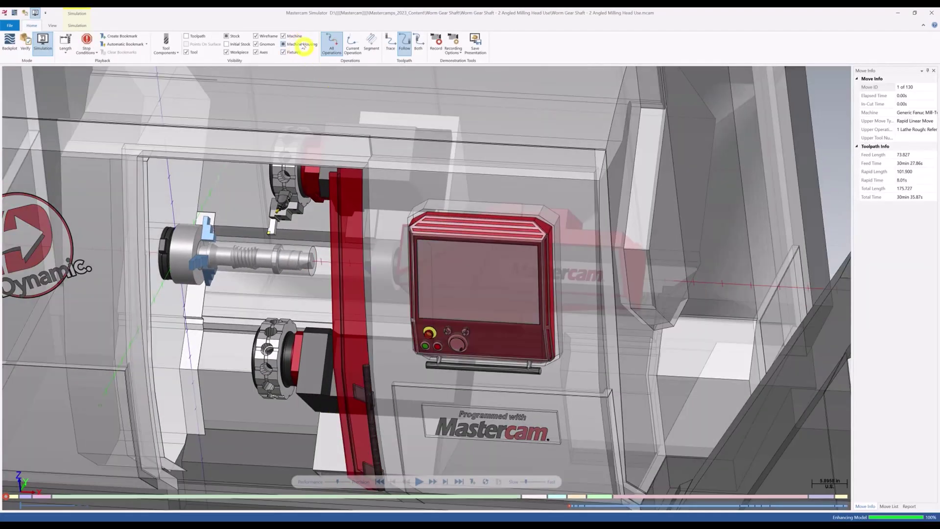
pyautogui.click(301, 45)
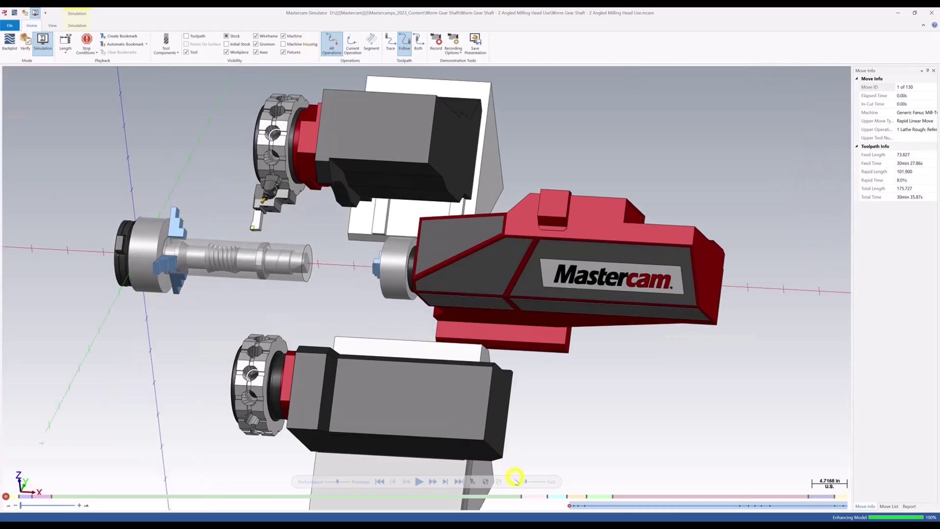
pyautogui.click(420, 482)
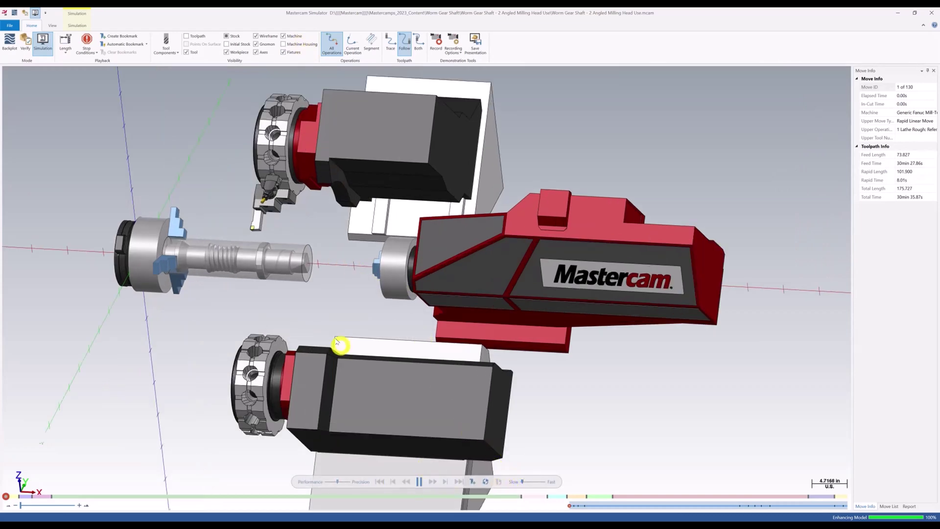
pyautogui.scroll(5, 293, 288)
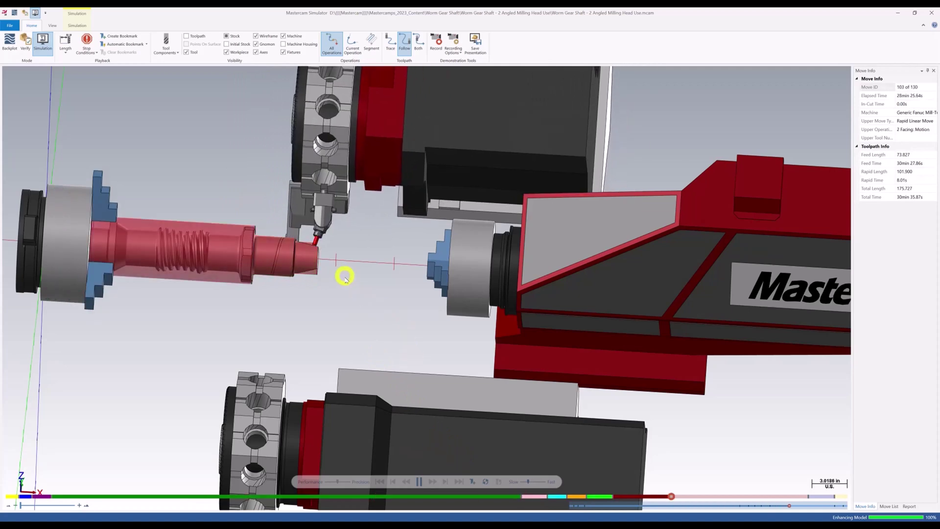
pyautogui.scroll(5, 335, 273)
# Pause the simulation and rewind the timeline to replay the Facing moves on the shaft flat
pyautogui.scroll(3, 304, 262)
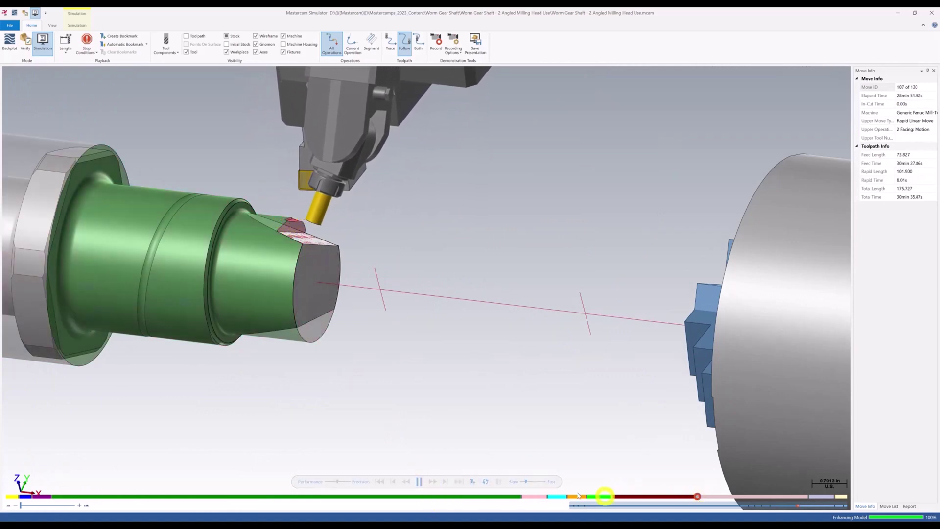
pyautogui.click(420, 482)
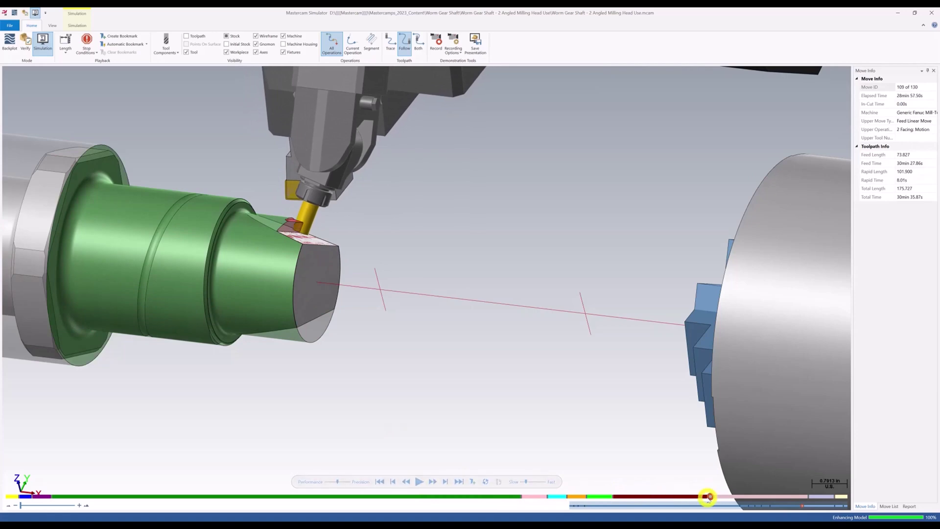
pyautogui.moveTo(710, 497); pyautogui.dragTo(607, 497)
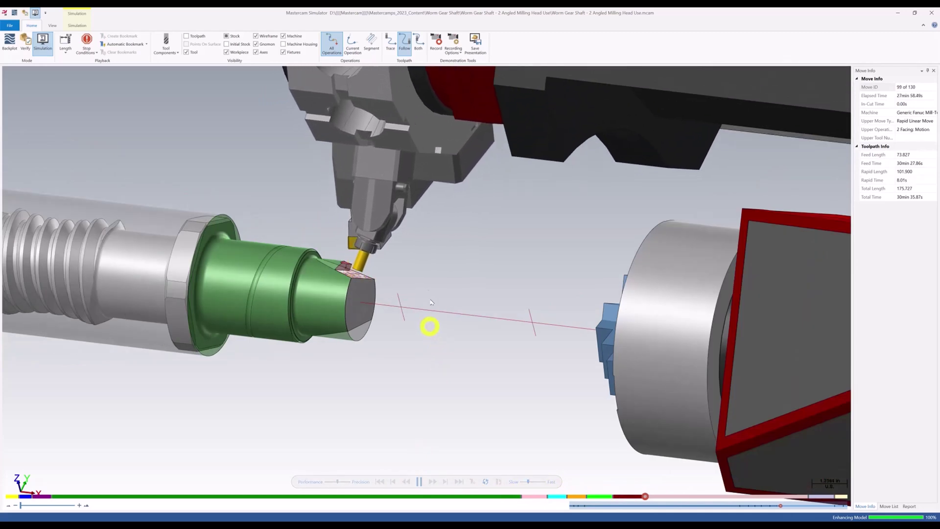
pyautogui.scroll(3, 368, 298)
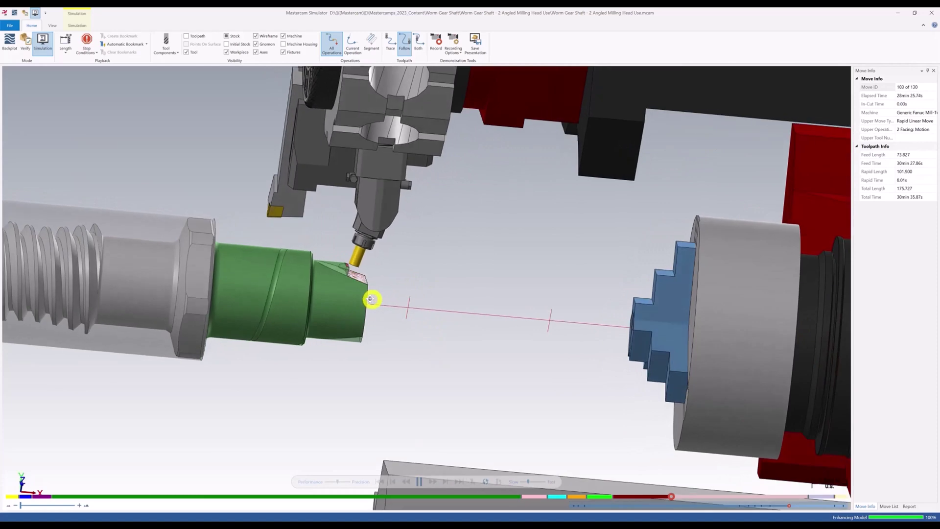